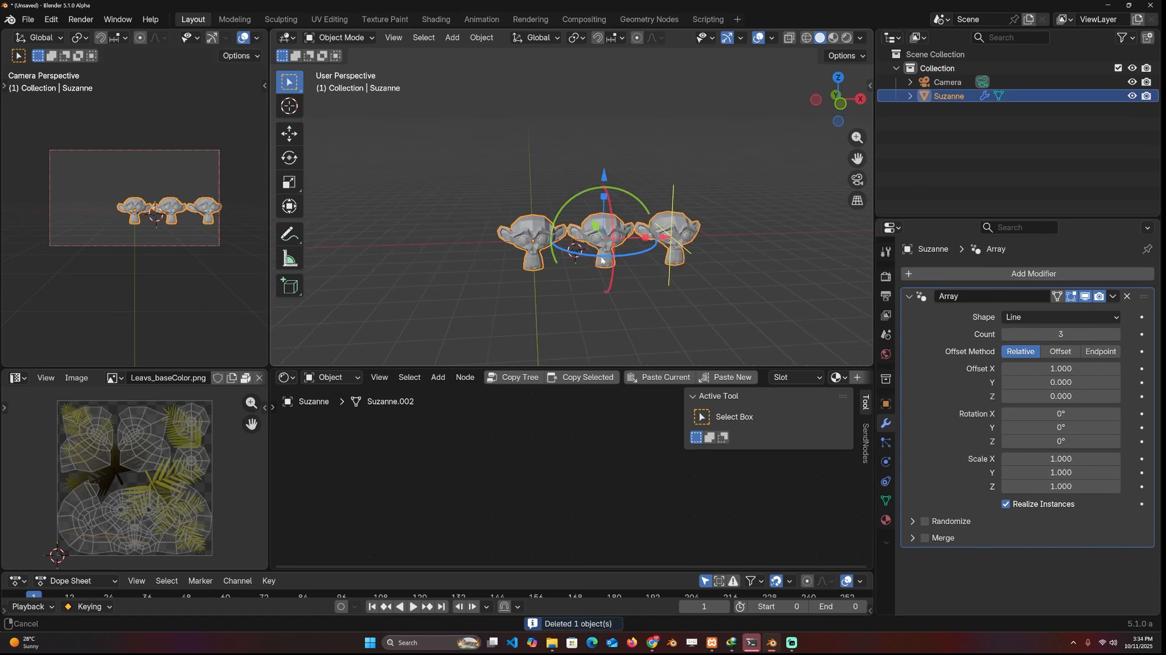
Increase the count of the monkey's Array modifier to 24
shift+middle_drag(604, 250, 470, 249)
drag(1053, 335, 1133, 335)
scroll(517, 137, down, 4)
middle_drag(518, 137, 797, 233)
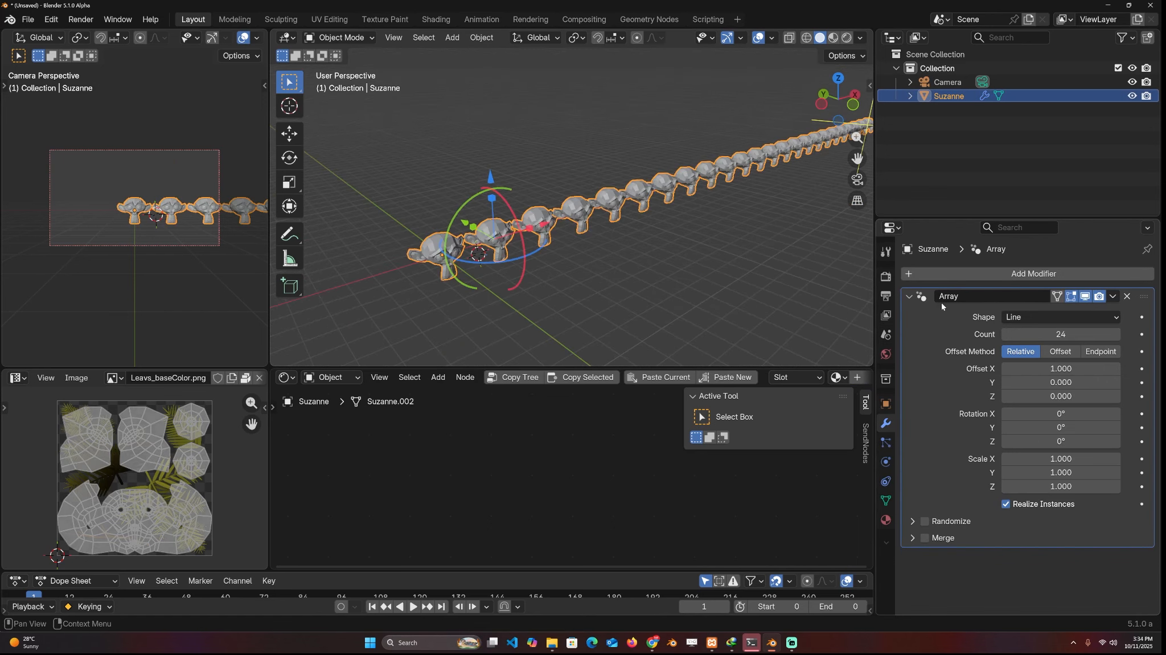
Add an Array (Legacy) modifier to the monkey for comparison and remove it again
click(910, 297)
click(960, 273)
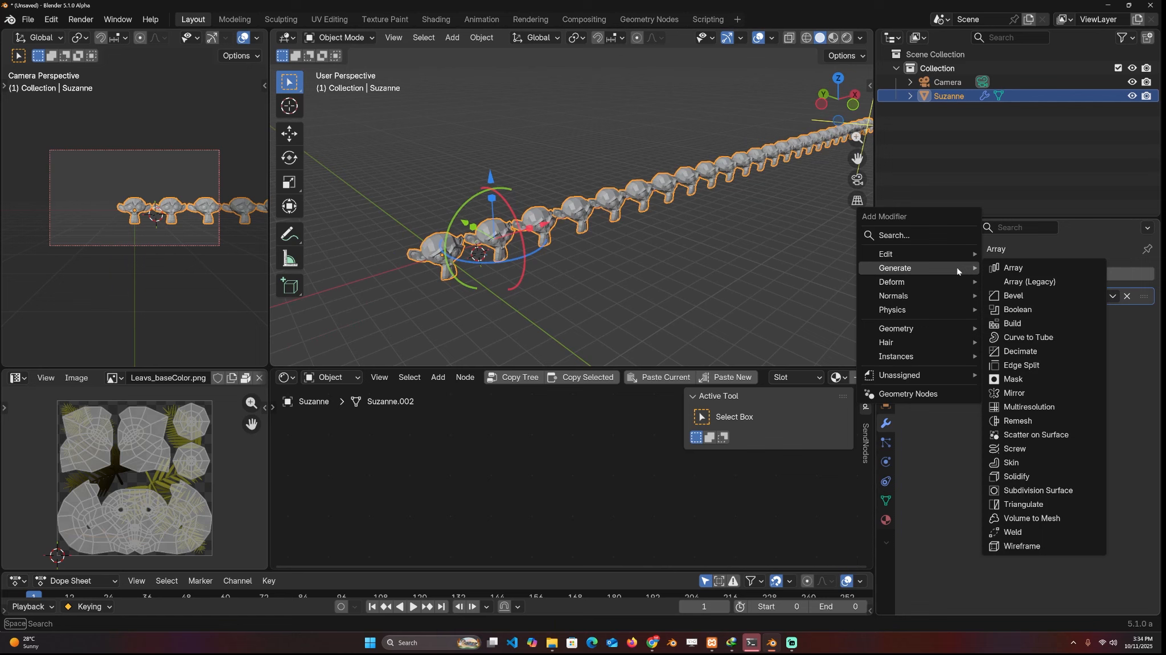
click(1005, 283)
scroll(616, 247, down, 5)
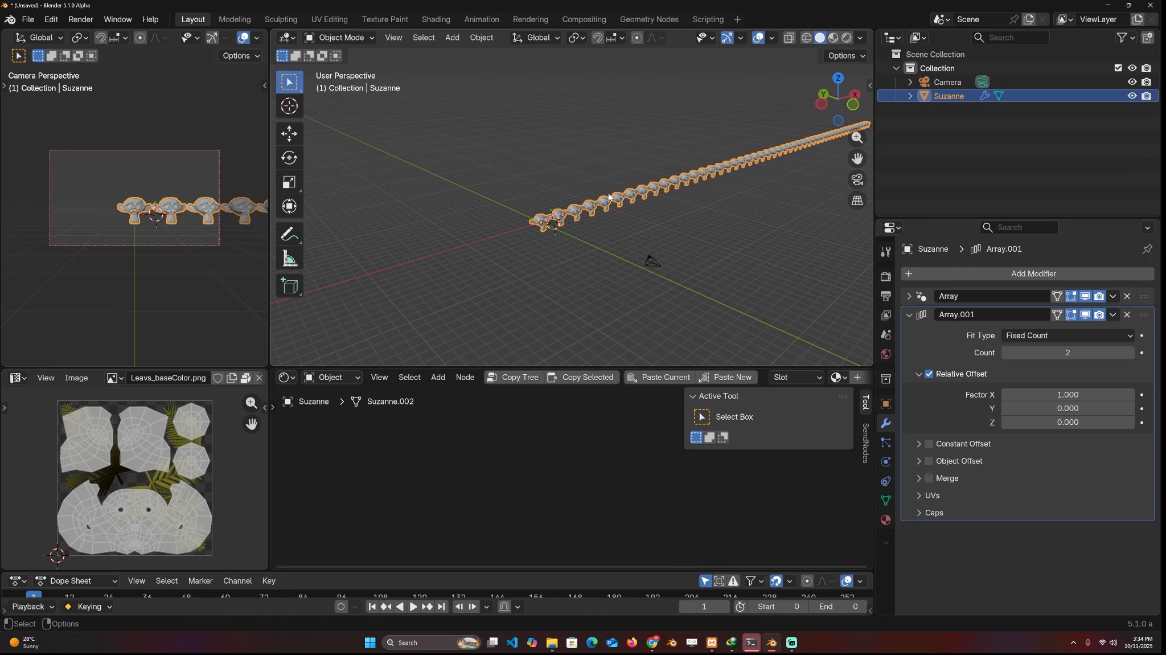
scroll(570, 236, up, 4)
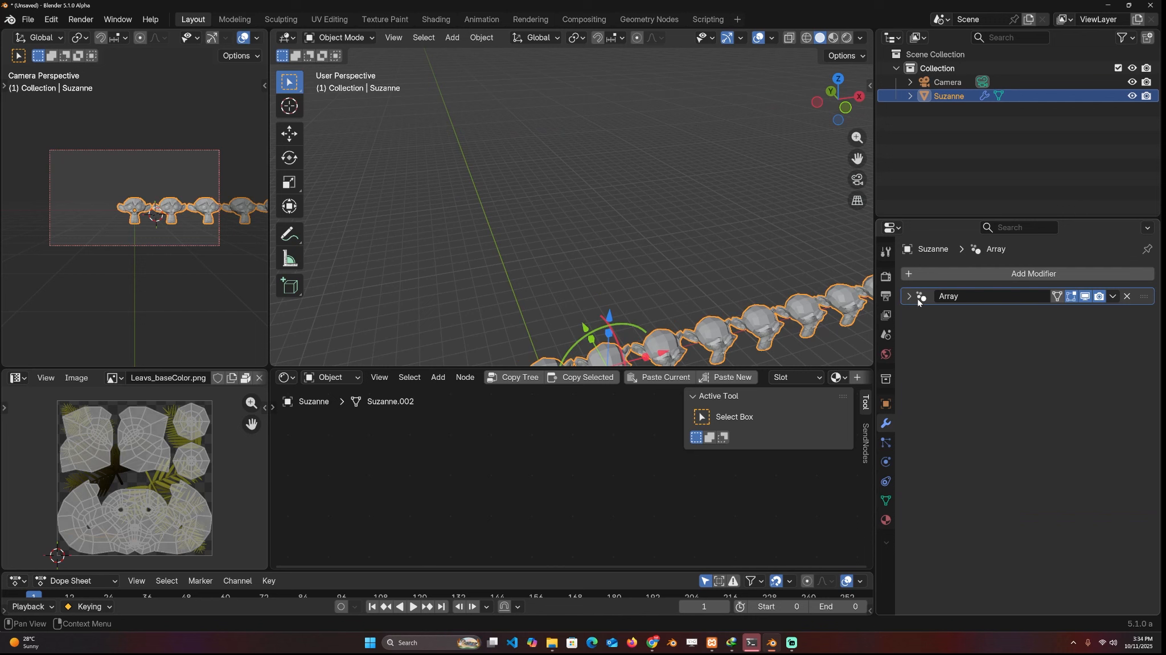
click(910, 297)
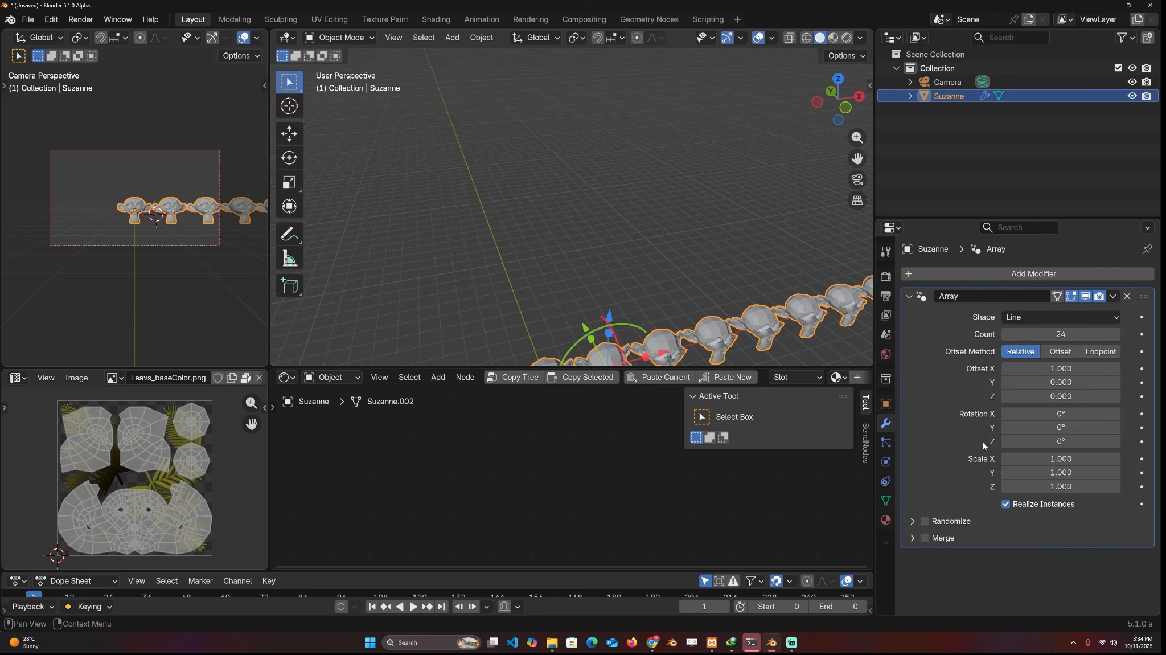
Turn off Realize Instances in the monkey's Array modifier
shift+middle_drag(682, 274, 617, 167)
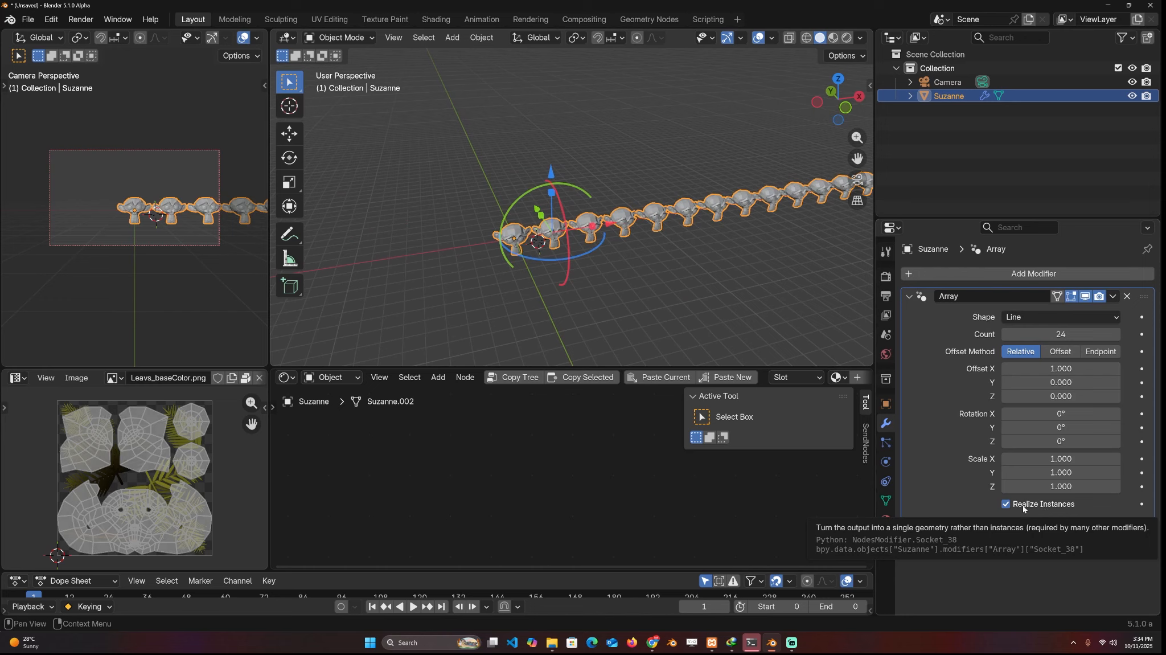
scroll(602, 256, up, 4)
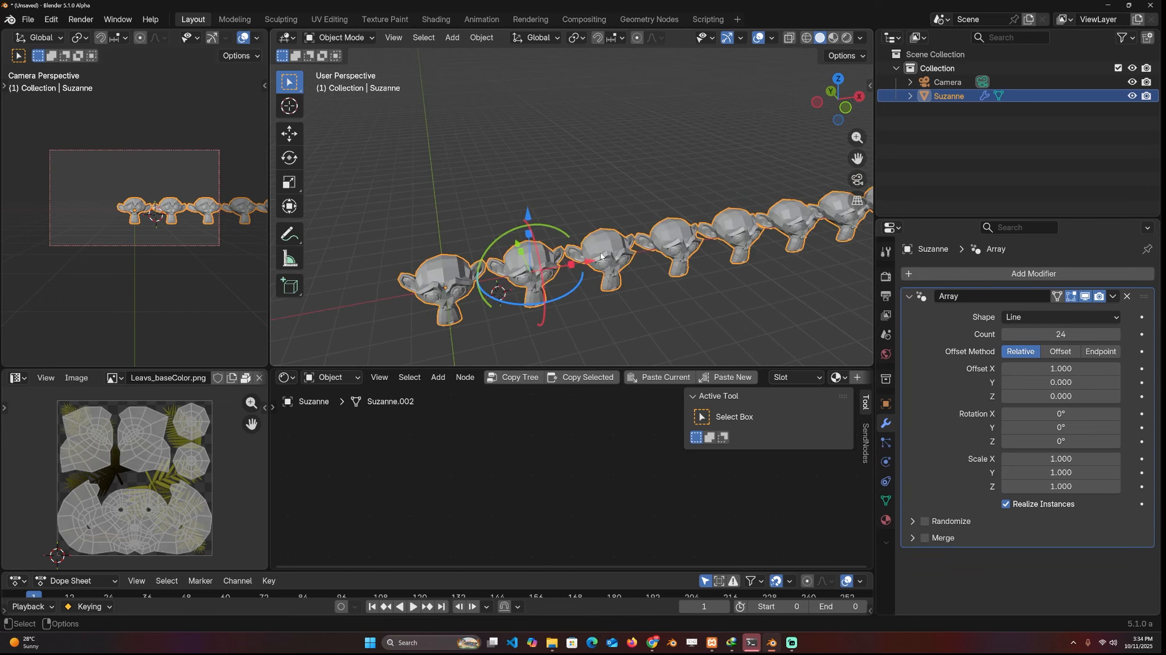
click(1006, 504)
shift+middle_drag(721, 235, 624, 227)
middle_drag(589, 159, 622, 146)
scroll(622, 146, down, 4)
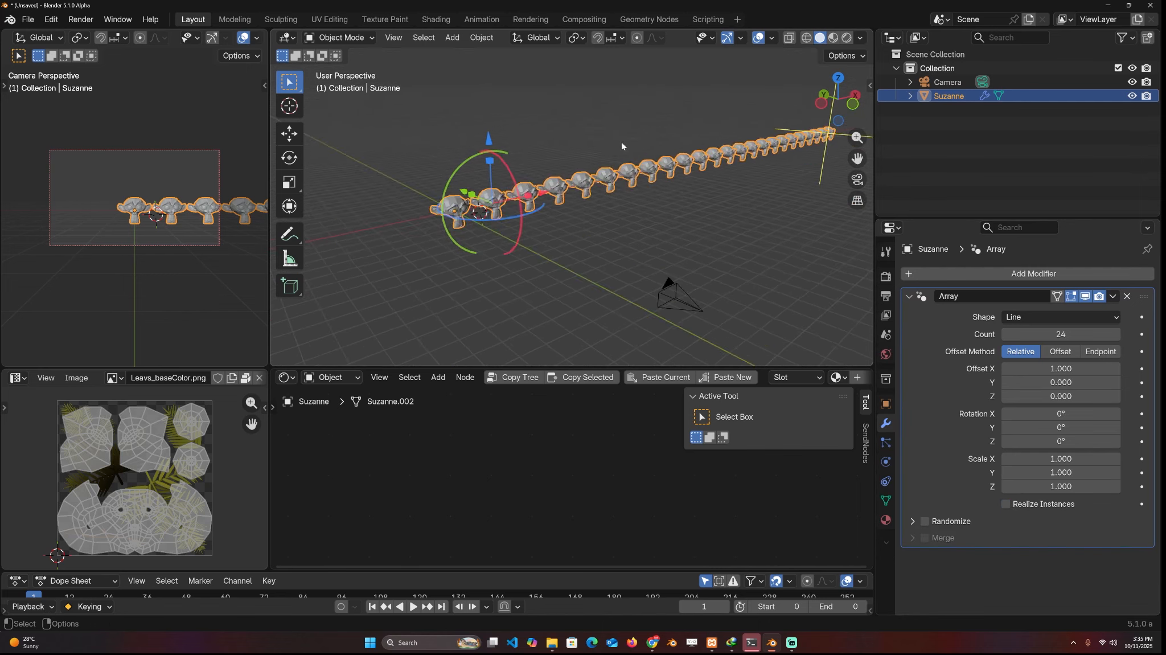
Add an Object Info node to the monkey's material and preview its Random output on the array copies
scroll(622, 146, up, 3)
key(shift+a)
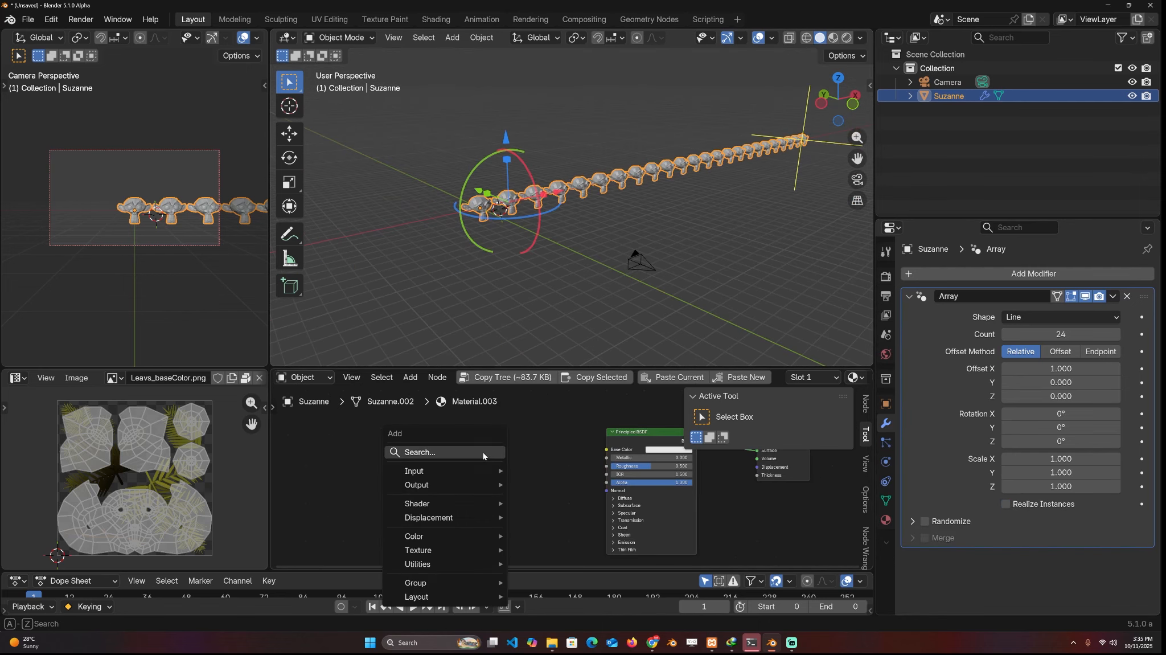
click(484, 456)
text(obj)
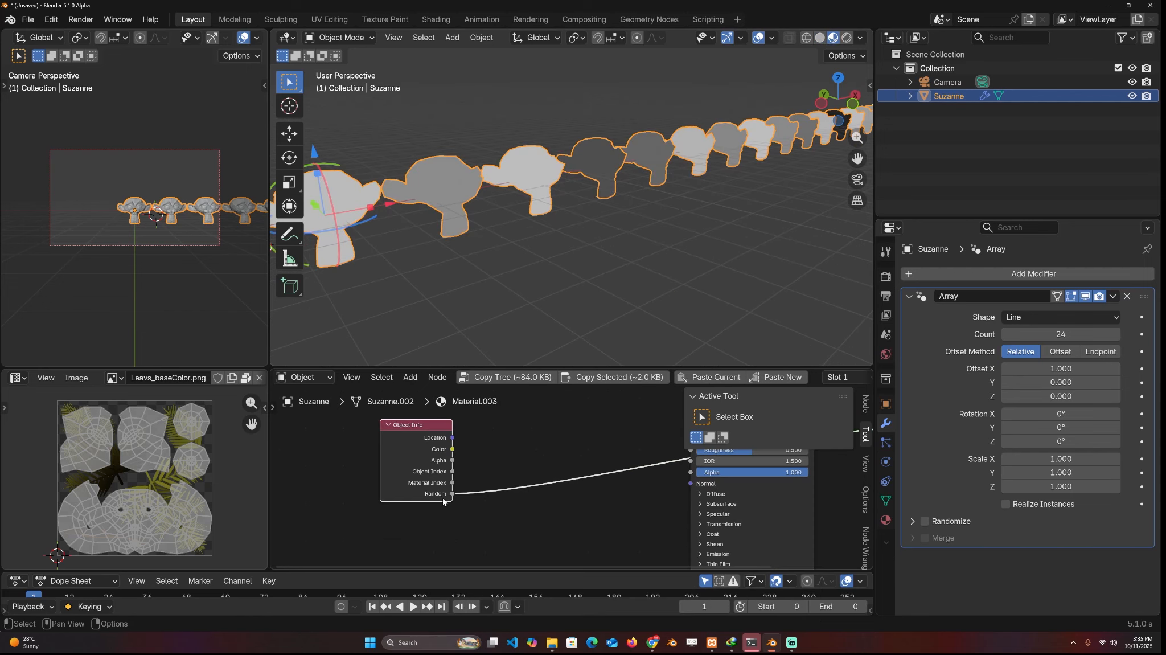
scroll(574, 216, down, 5)
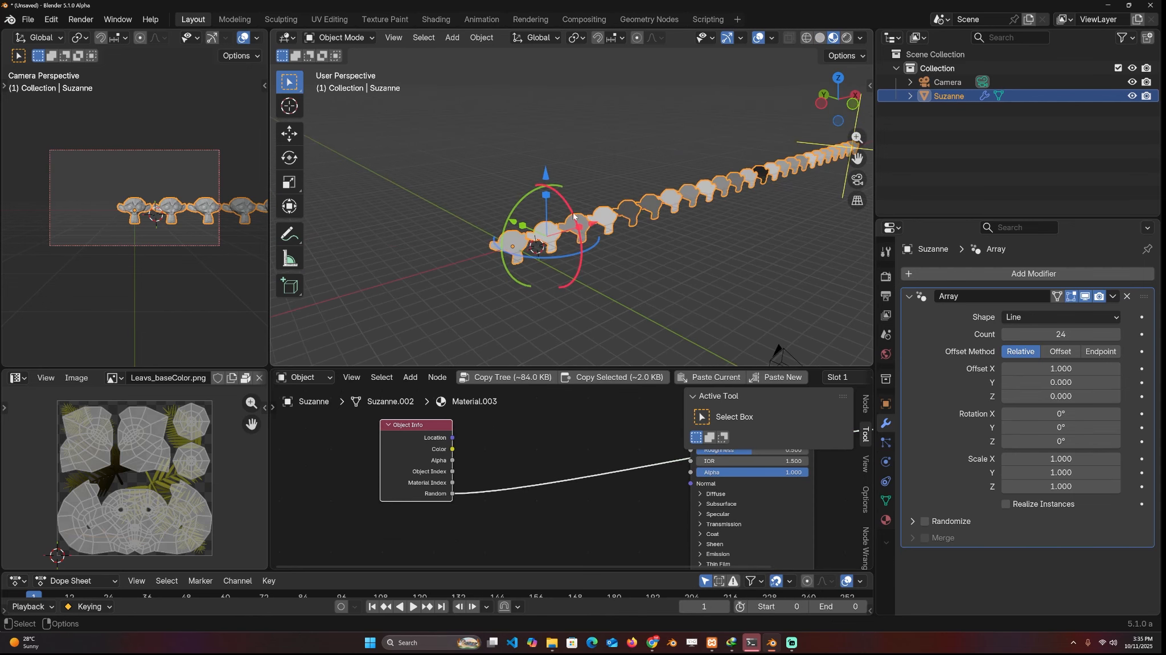
shift+middle_drag(757, 192, 718, 190)
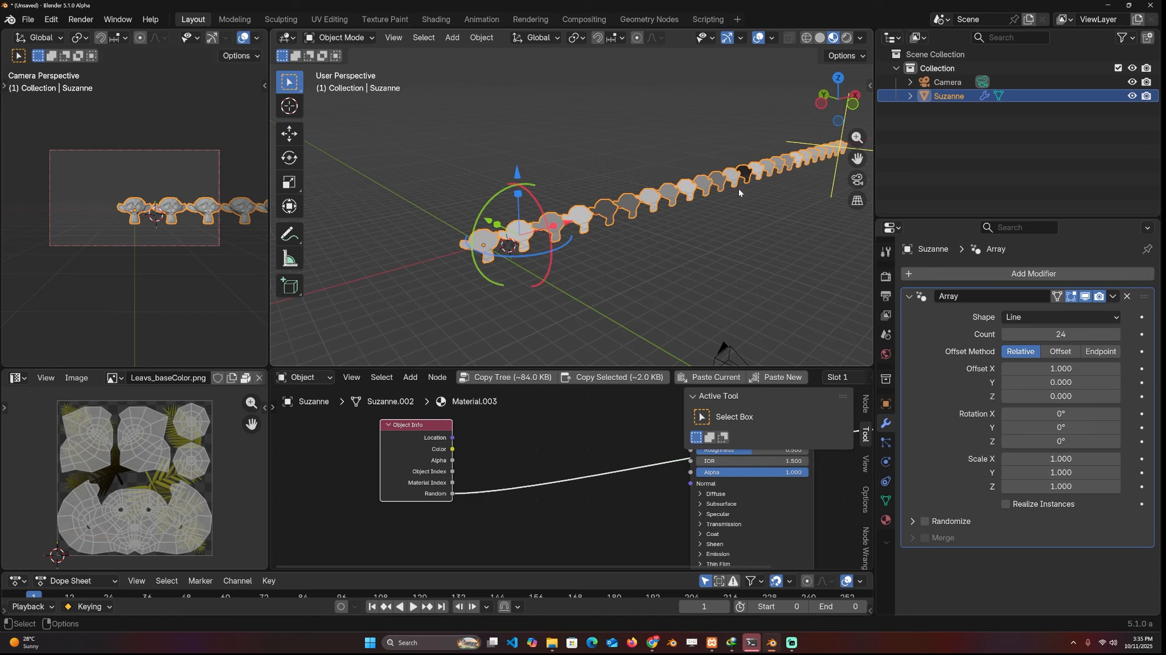
Turn Realize Instances back on to compare the random shading across the monkey copies
click(1010, 505)
shift+middle_drag(515, 208, 406, 206)
middle_drag(653, 201, 753, 197)
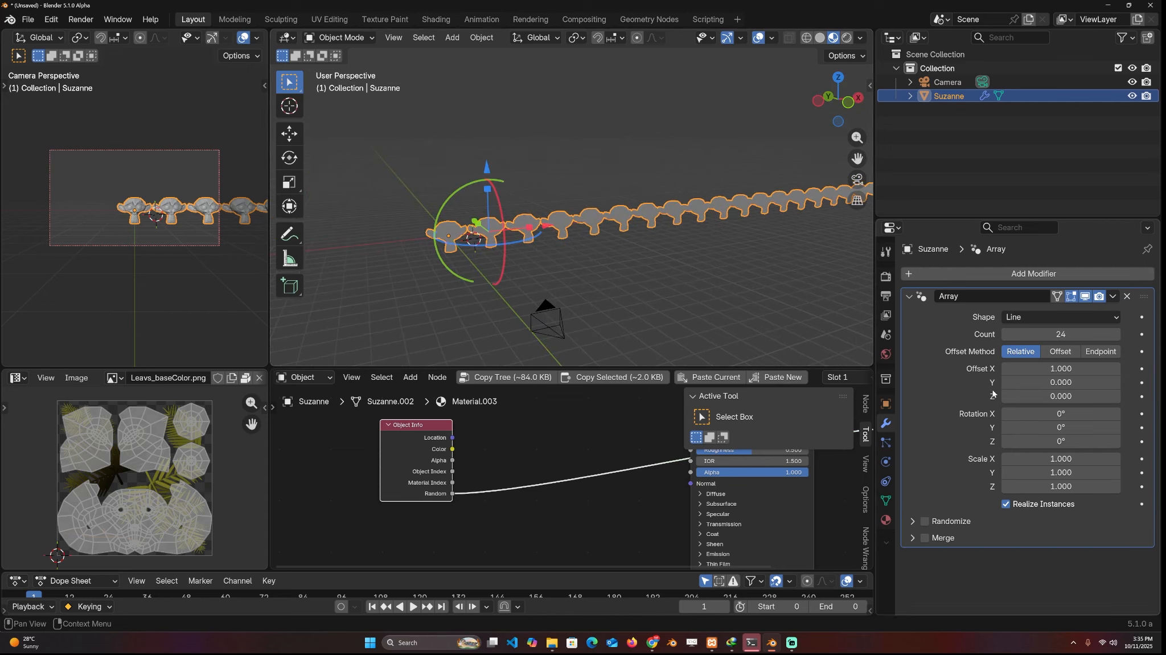
Hide the monkey's Array modifier in the viewport and add an Array (Legacy) modifier with a count of 17
click(912, 297)
click(1085, 296)
click(1054, 273)
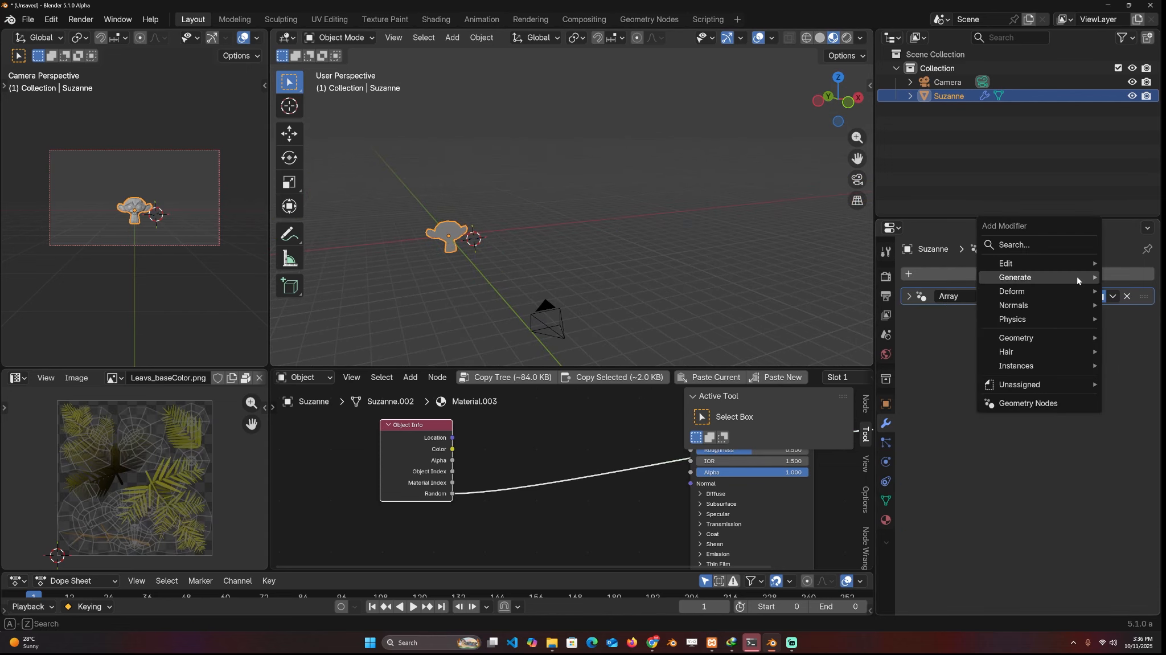
click(1059, 245)
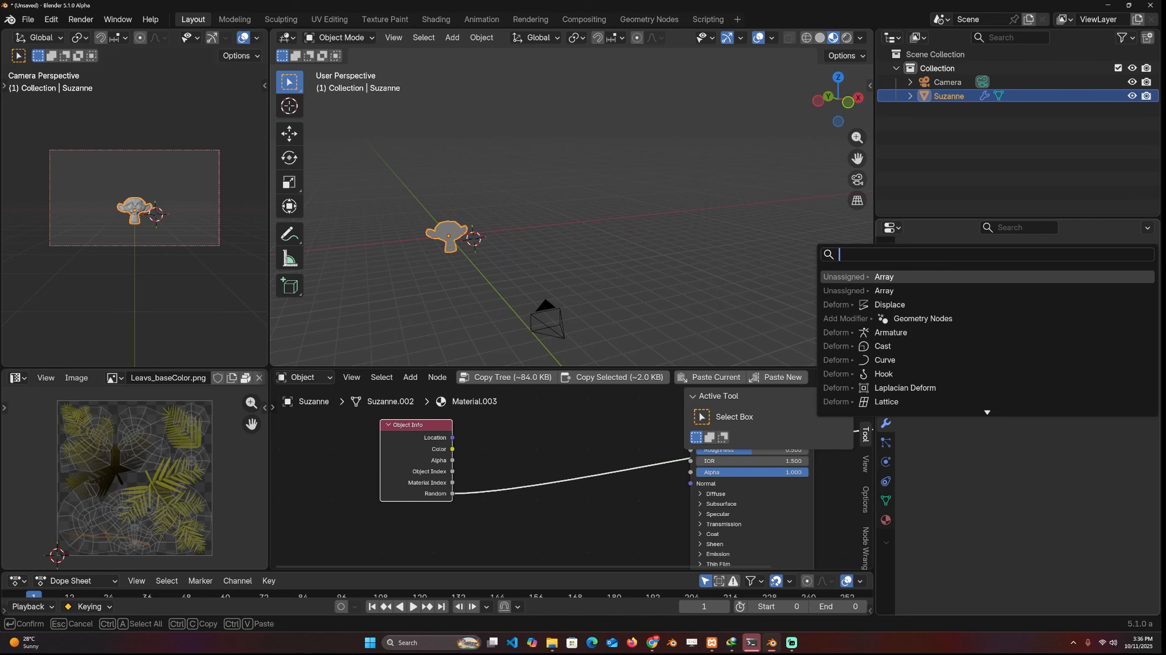
key(Escape)
click(1002, 274)
mouse_move(1005, 304)
click(1055, 317)
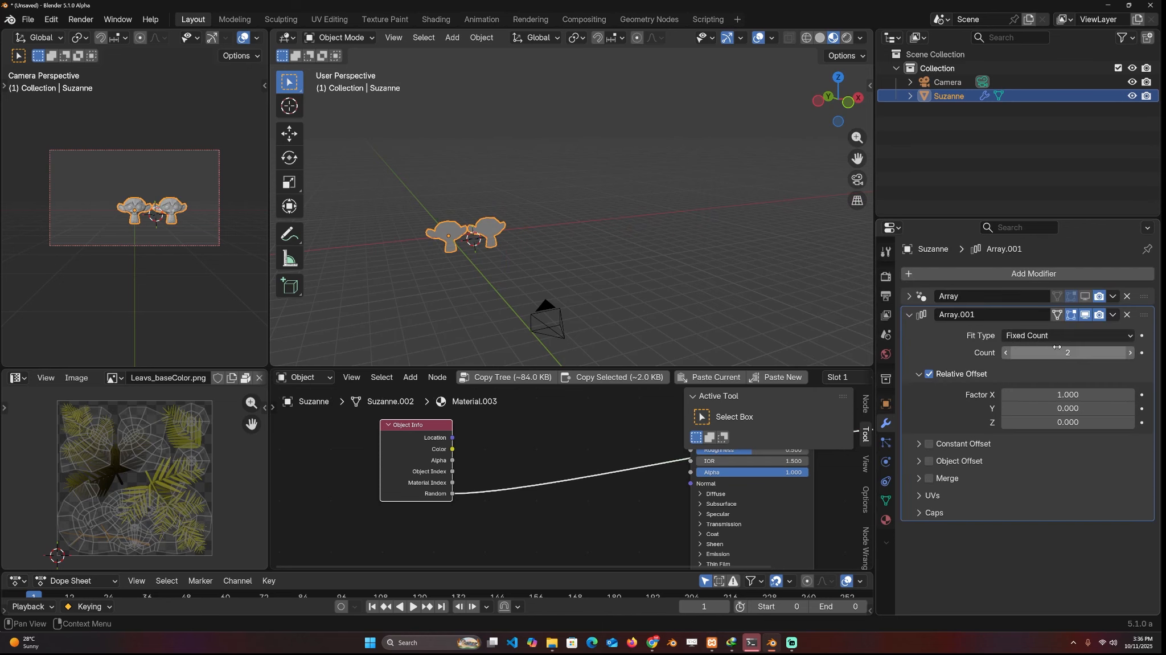
drag(1057, 349, 1109, 348)
middle_drag(605, 248, 573, 274)
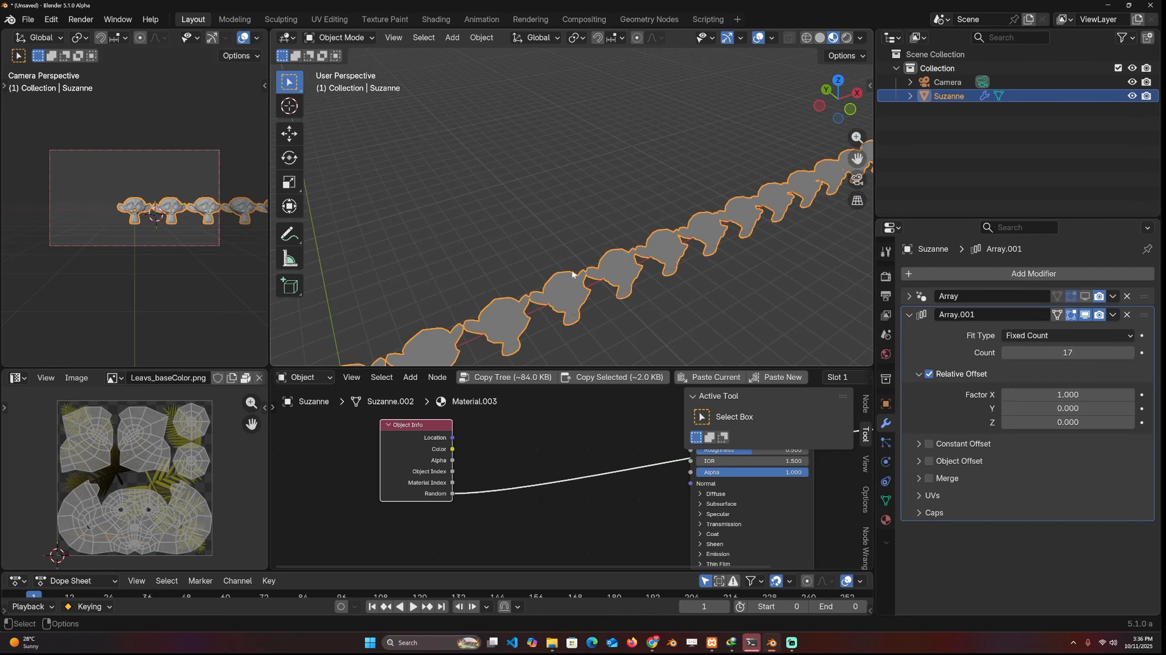
Remove the legacy array, show the original Array modifier again with Realize Instances turned off, and deselect the monkey
click(1127, 314)
click(1006, 503)
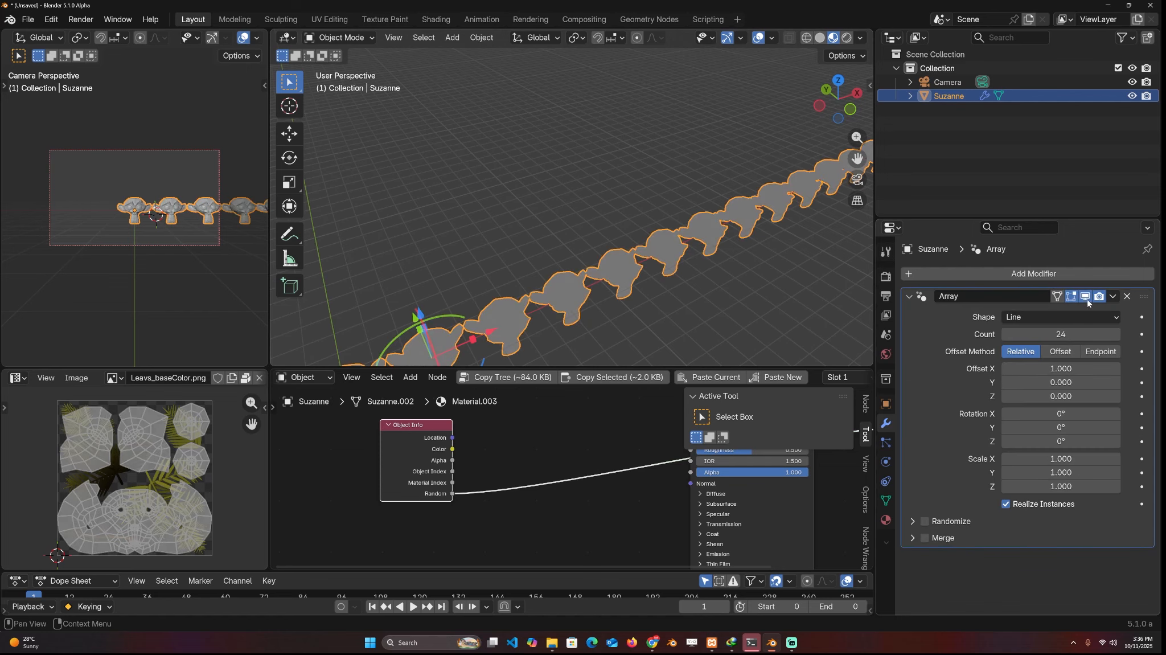
scroll(678, 256, down, 4)
middle_drag(672, 256, 650, 235)
scroll(649, 235, up, 4)
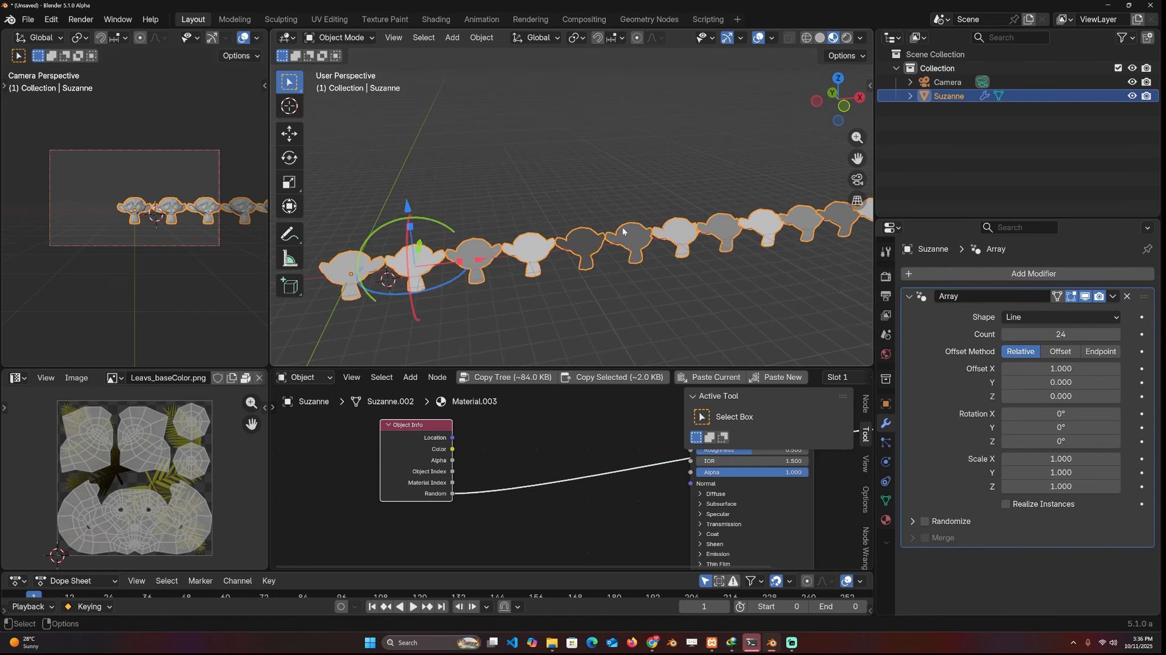
key(alt+a)
scroll(678, 232, down, 4)
scroll(677, 232, up, 3)
click(640, 225)
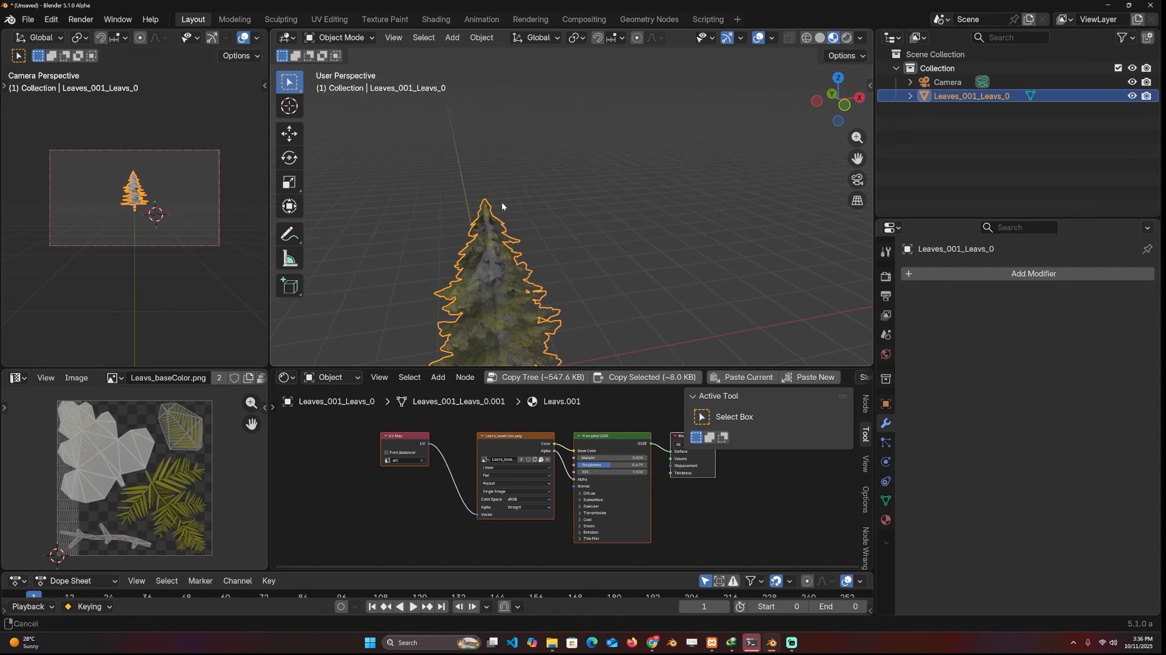
key(alt+a)
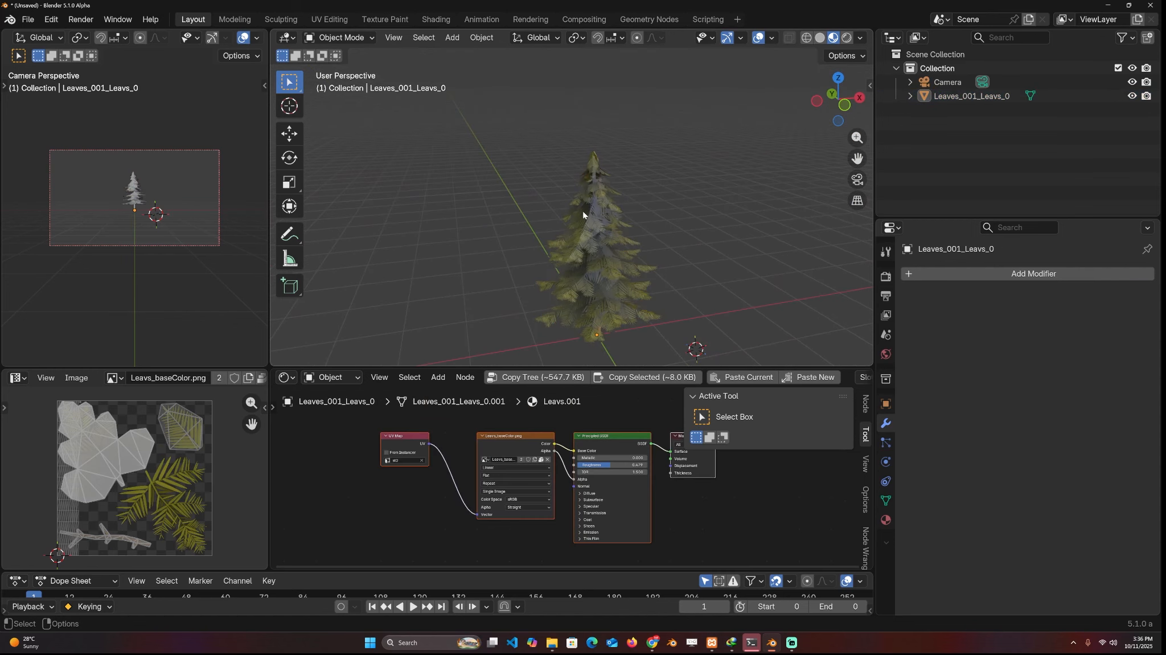
Add the new Array modifier to the pine tree object
click(582, 211)
click(1014, 272)
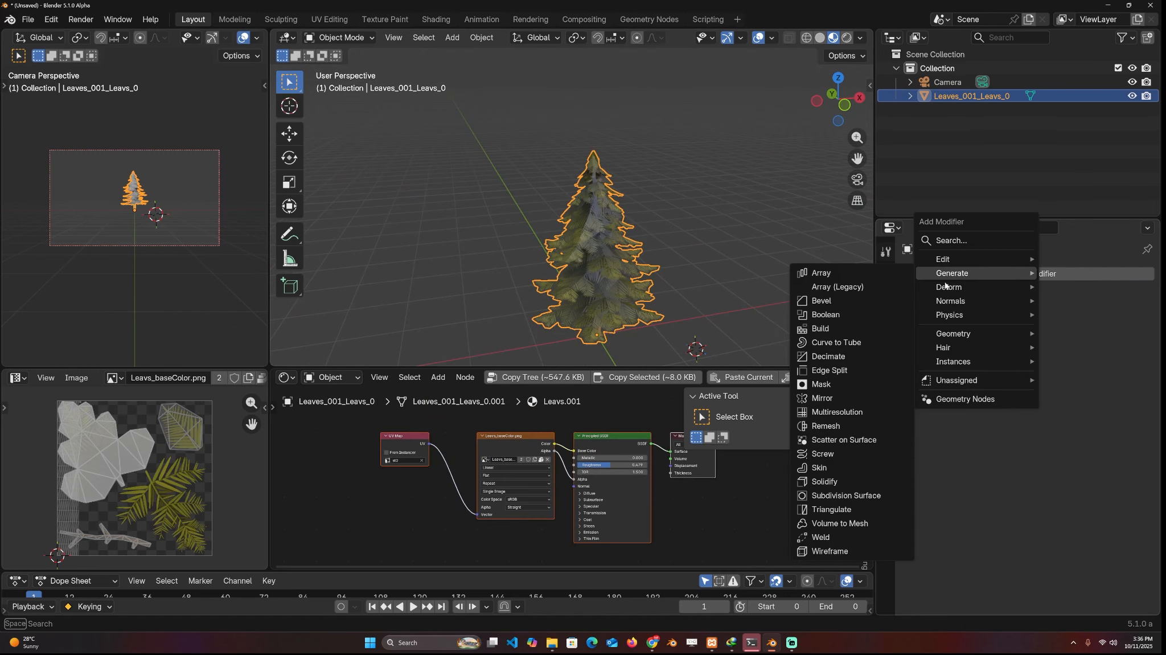
click(820, 301)
middle_drag(672, 273, 702, 258)
scroll(702, 258, down, 4)
scroll(556, 446, down, 3)
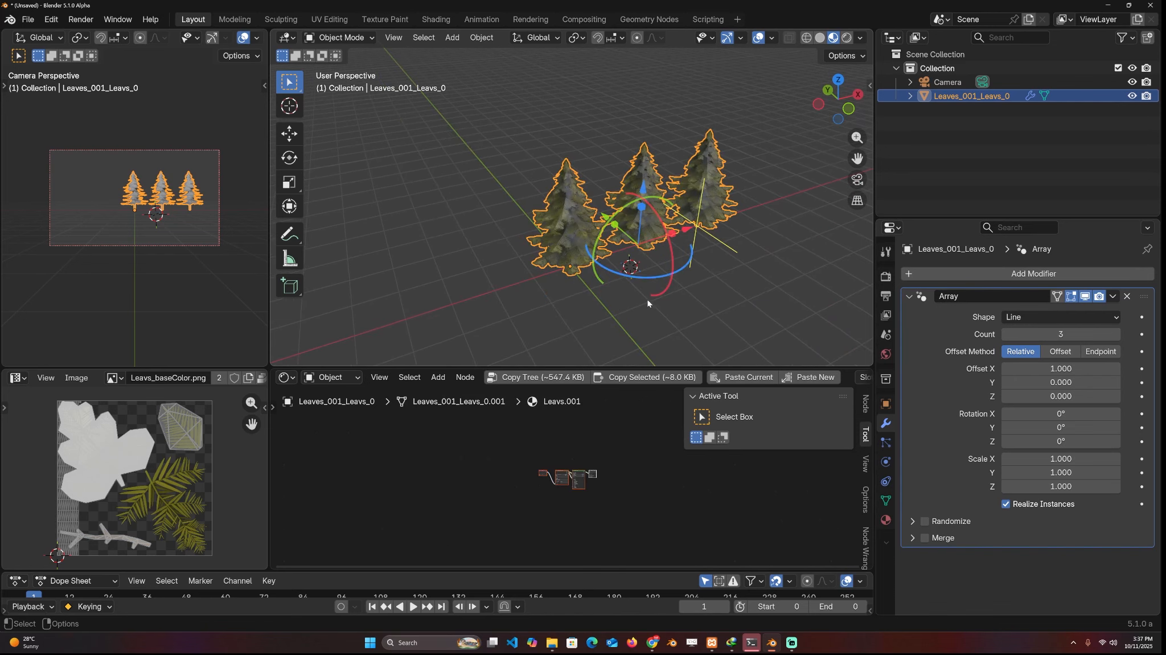
Add an Object Info node to the tree's leaf material
key(shift+a)
click(417, 441)
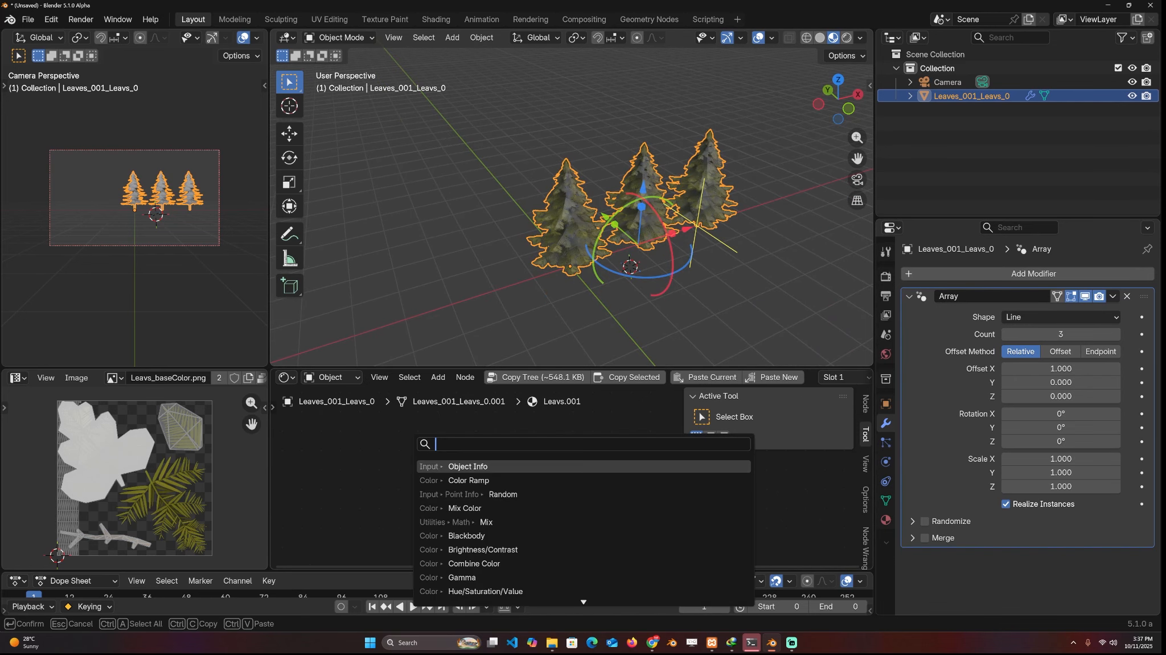
text(obje)
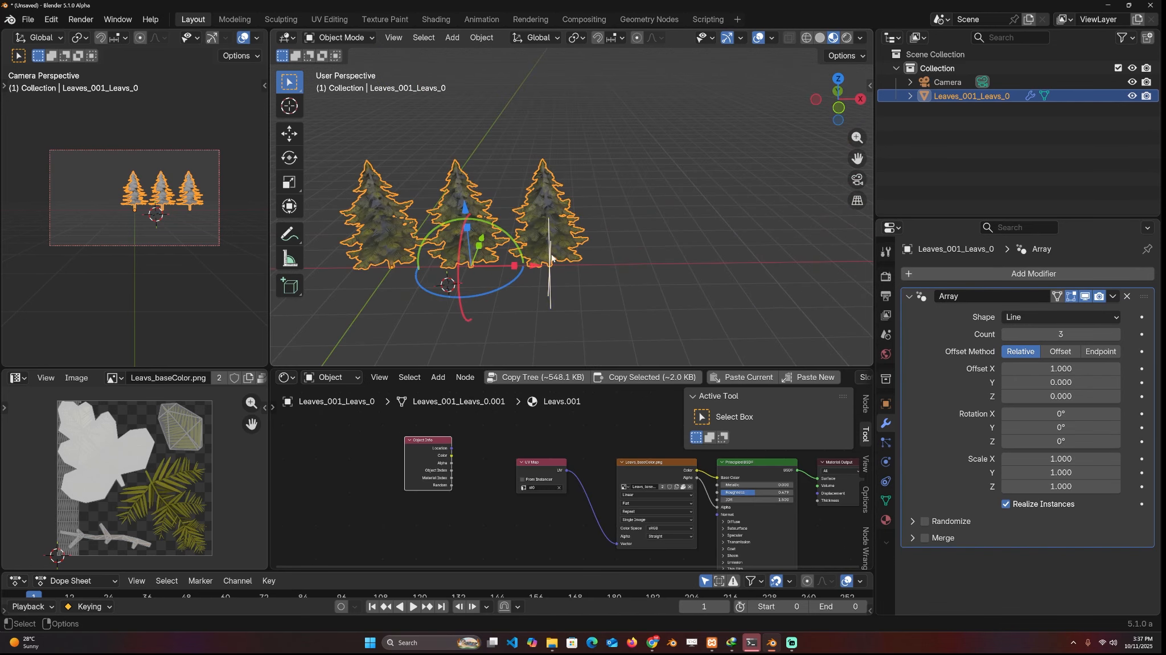
Extend the tree array to 7 copies and rotate successive copies about 115° around Z with the viewport gizmo
mouse_move(561, 257)
middle_down()
mouse_move(595, 252)
mouse_move(559, 255)
middle_up()
scroll(597, 252, down, 3)
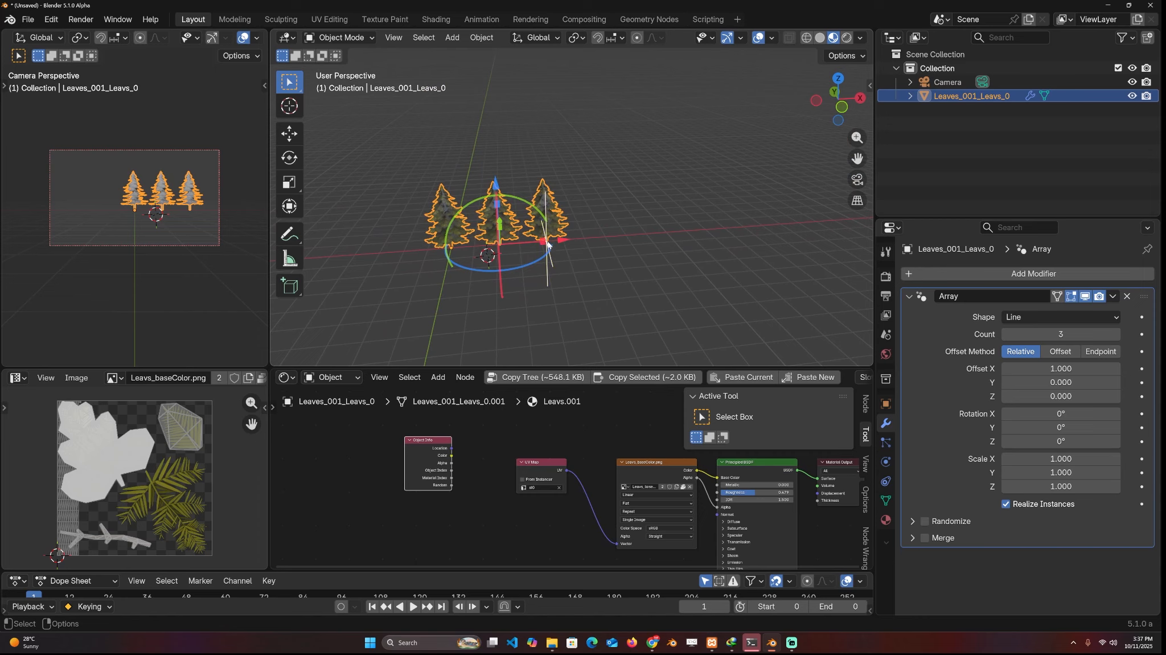
drag(554, 264, 741, 243)
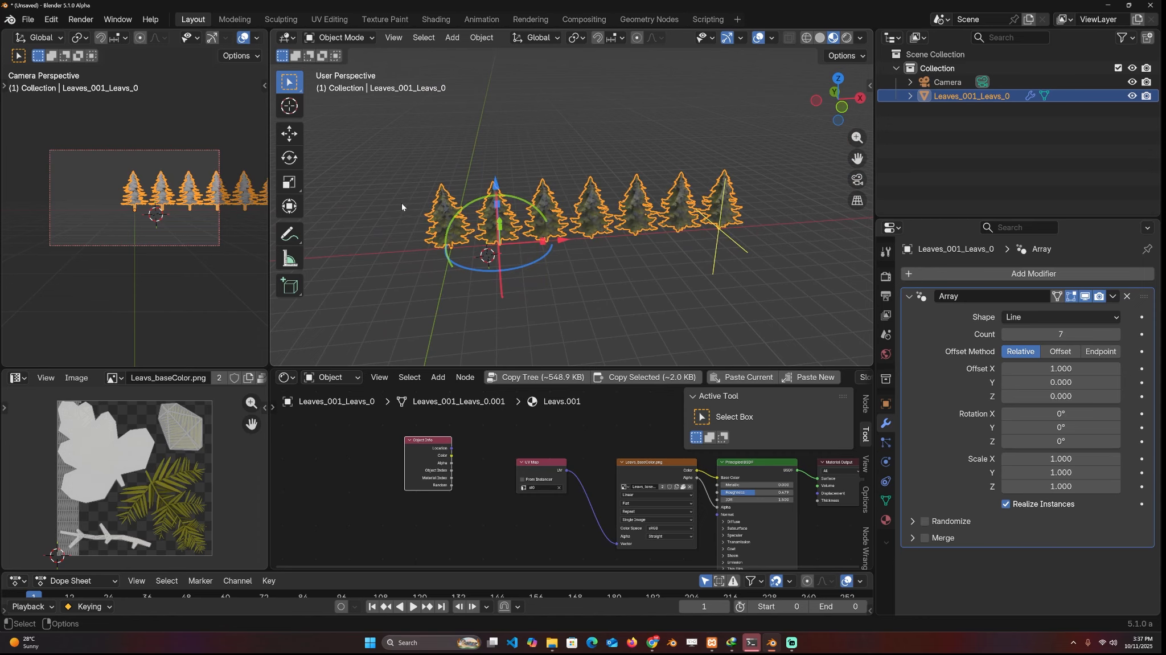
middle_drag(403, 203, 472, 237)
drag(530, 277, 633, 222)
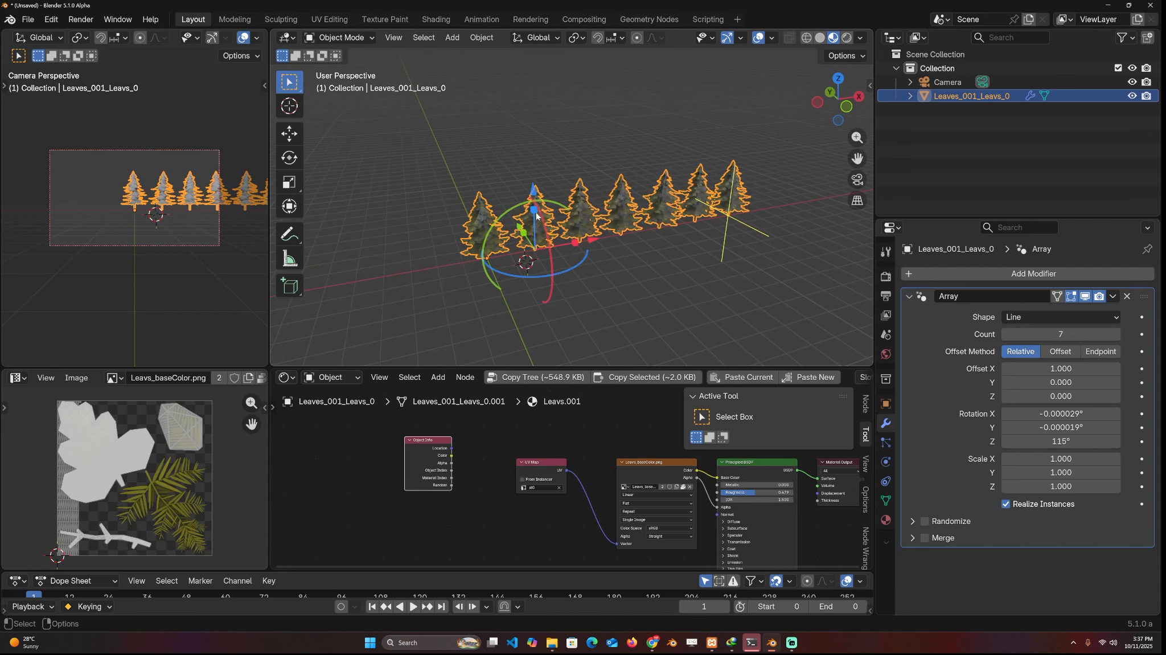
Scale the tree array's copies progressively along Z with the viewport gizmo, ending at a factor of about 1.280
drag(536, 215, 534, 218)
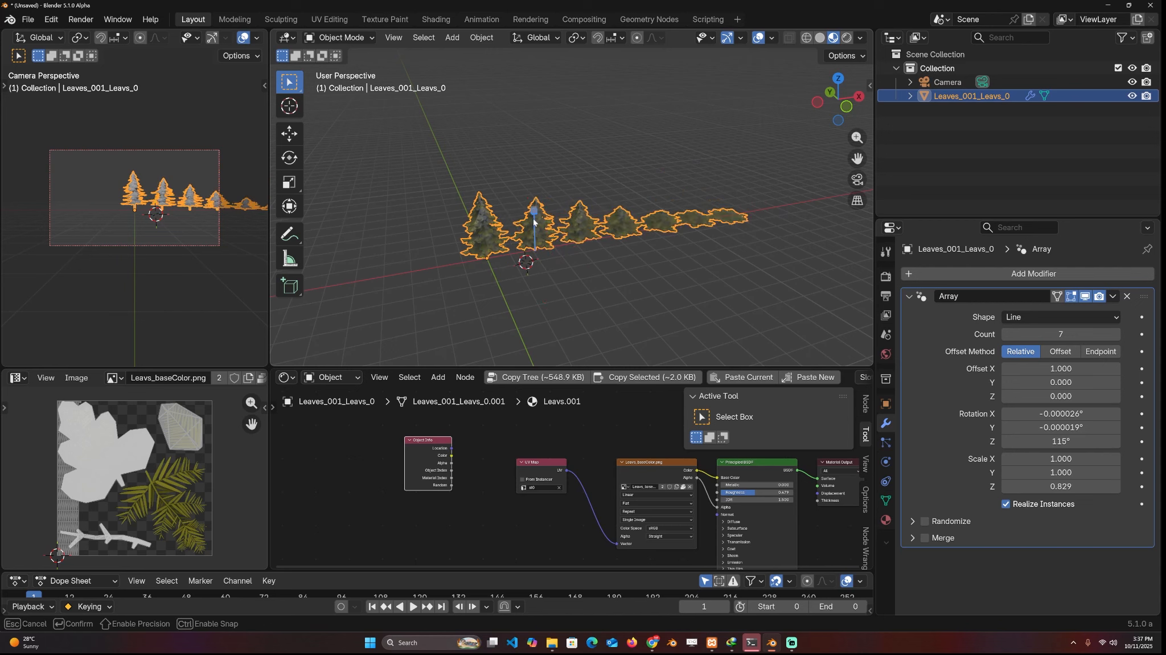
middle_drag(534, 218, 555, 166)
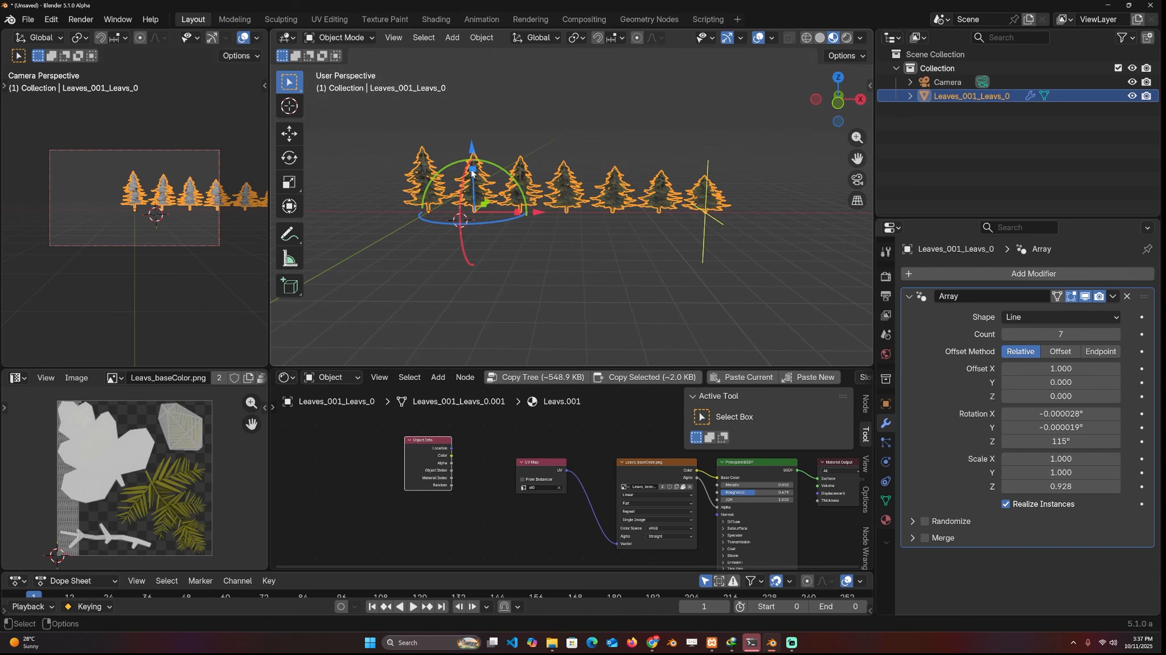
drag(472, 173, 475, 162)
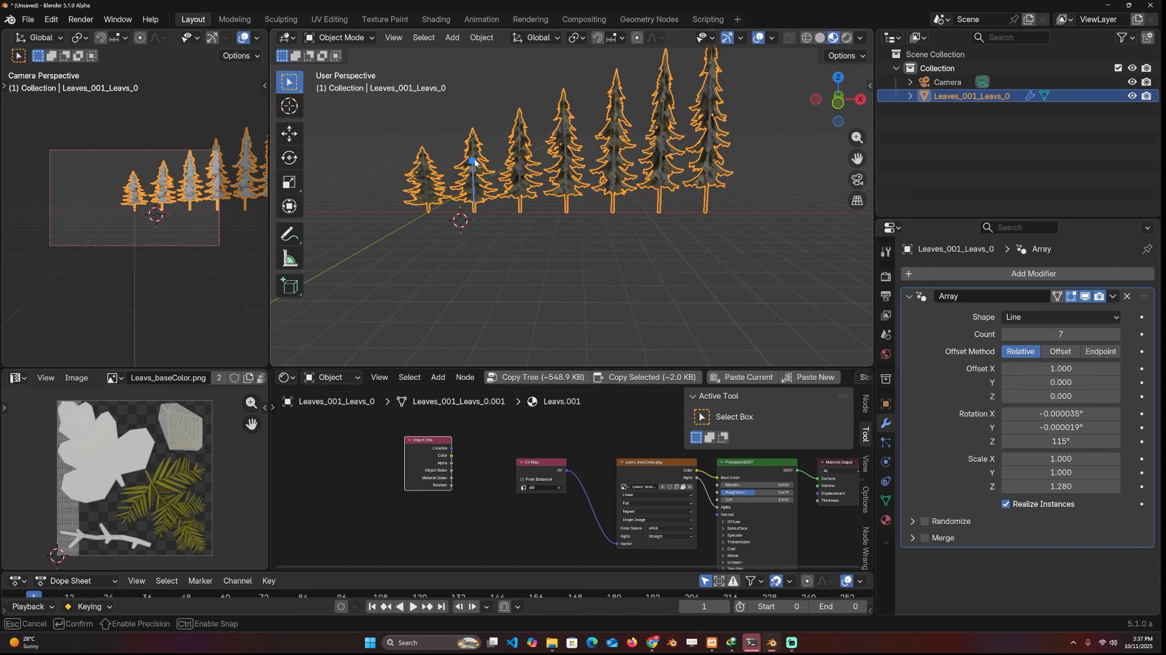
middle_drag(477, 164, 518, 191)
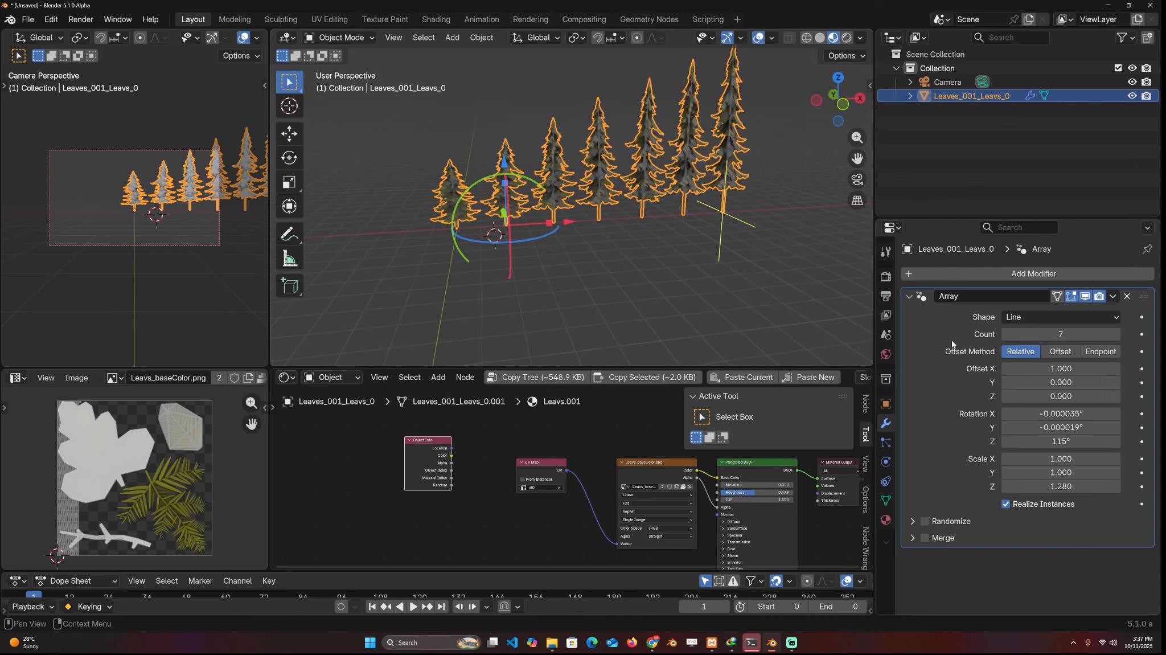
Turn off Realize Instances for the tree array and increase its count to 87
middle_drag(575, 191, 507, 251)
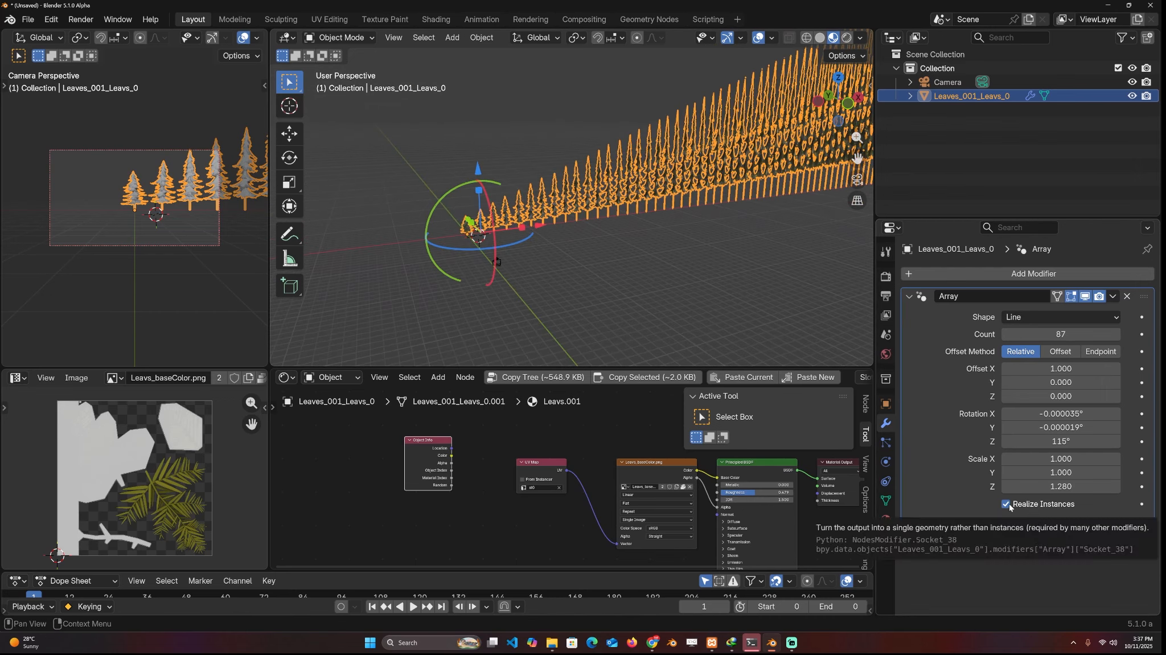
click(1008, 505)
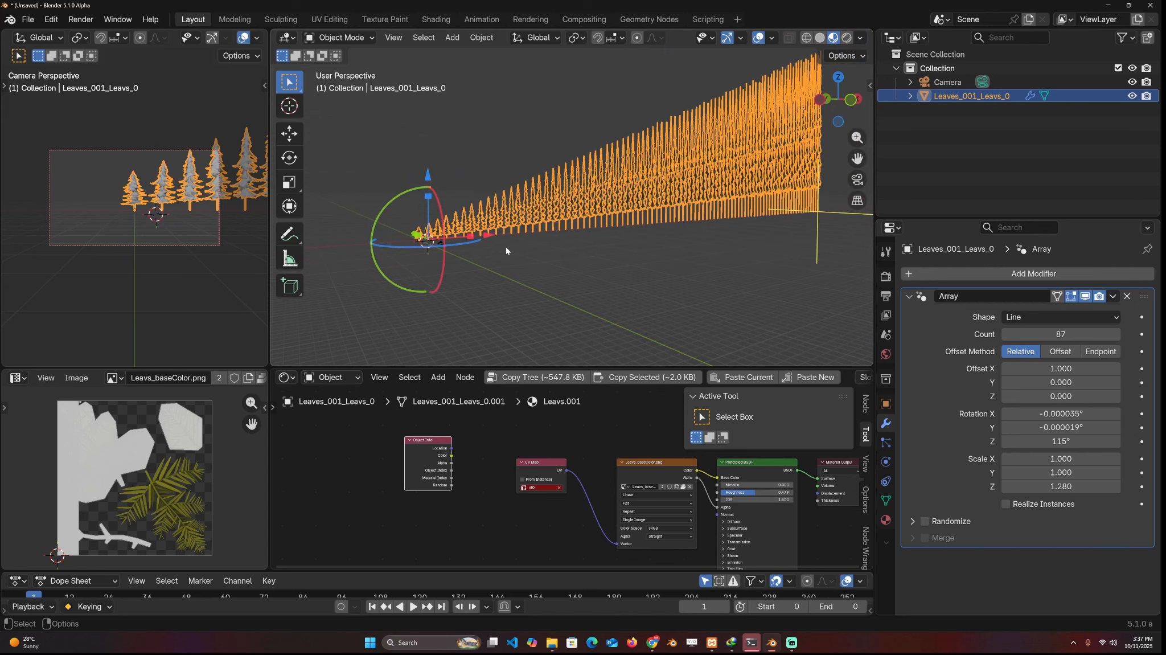
shift+middle_drag(407, 252, 507, 266)
scroll(528, 242, up, 4)
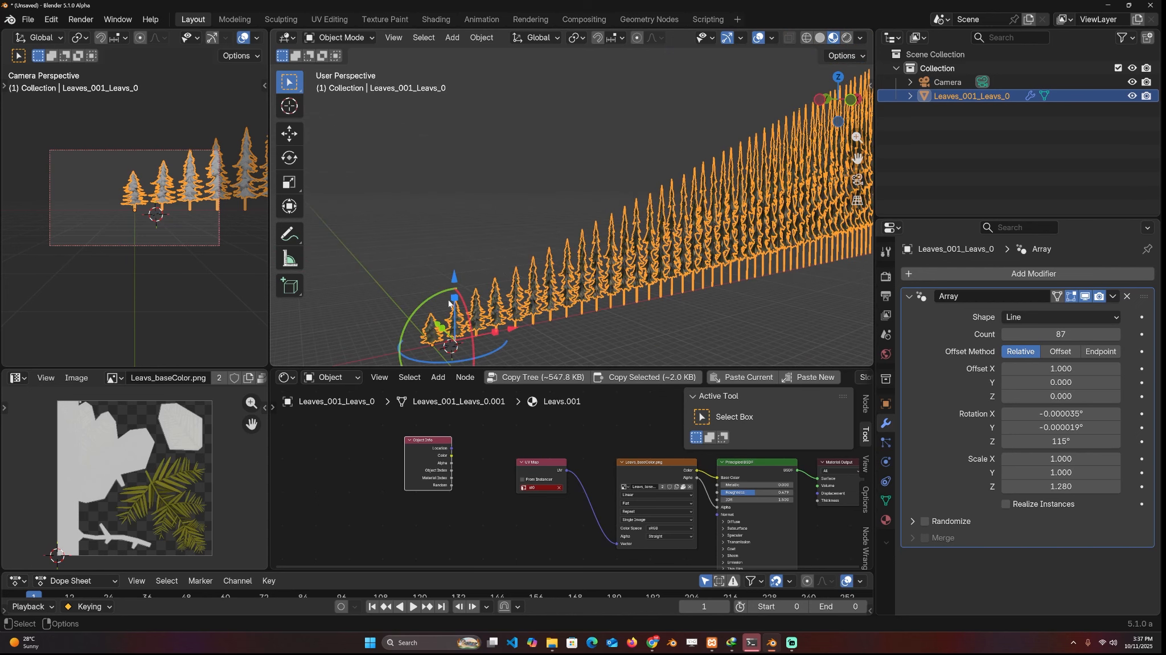
Reduce the tree array's Z scale to about 0.911 with the viewport gizmo
drag(449, 303, 454, 309)
shift+middle_drag(744, 246, 592, 202)
shift+middle_drag(410, 281, 599, 276)
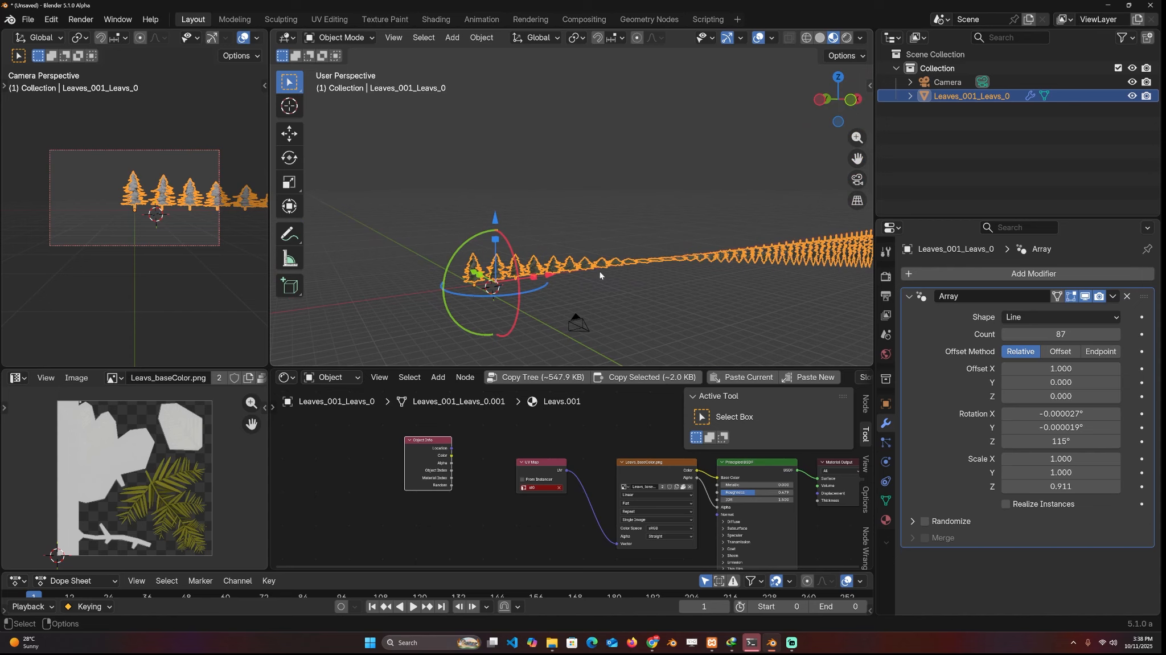
Expand the Randomize section of the tree's Array modifier and examine its options
click(934, 522)
scroll(957, 495, down, 5)
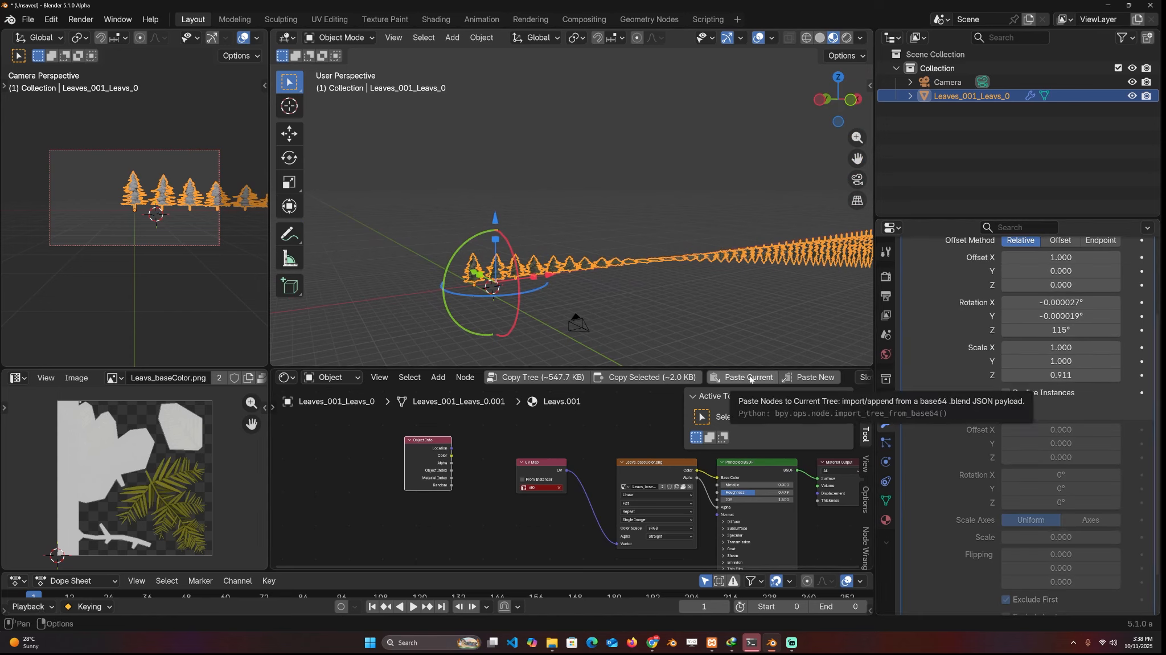
scroll(720, 310, up, 1)
shift+middle_drag(721, 310, 676, 307)
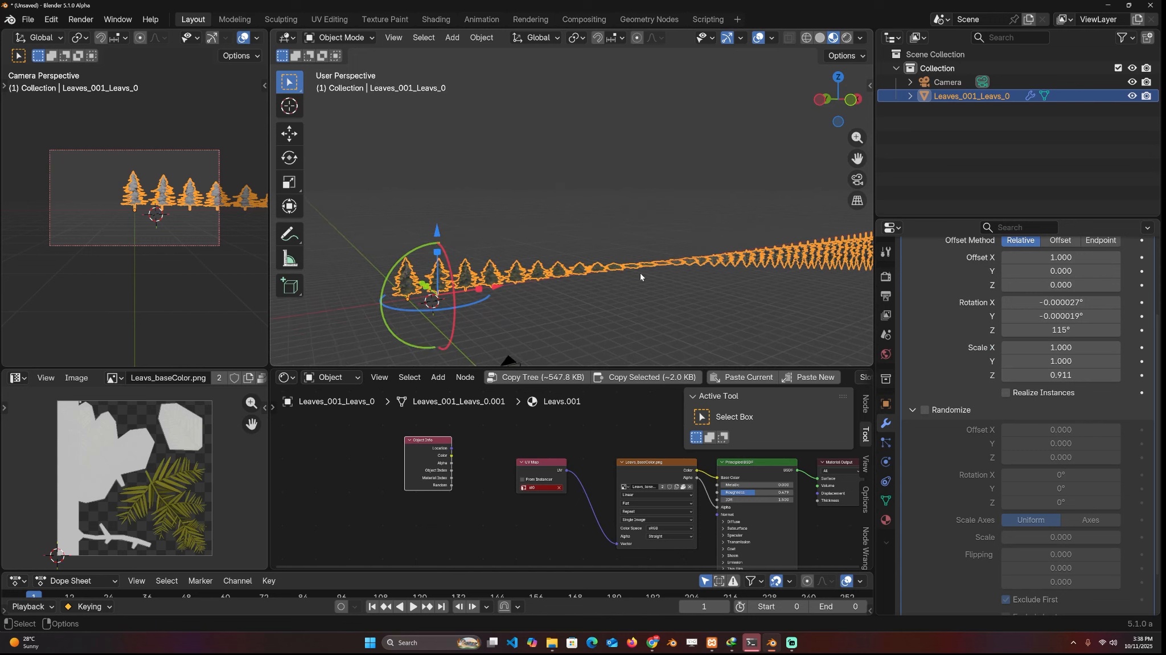
Set the Z scale of the tree's Array modifier to 1
scroll(981, 271, up, 4)
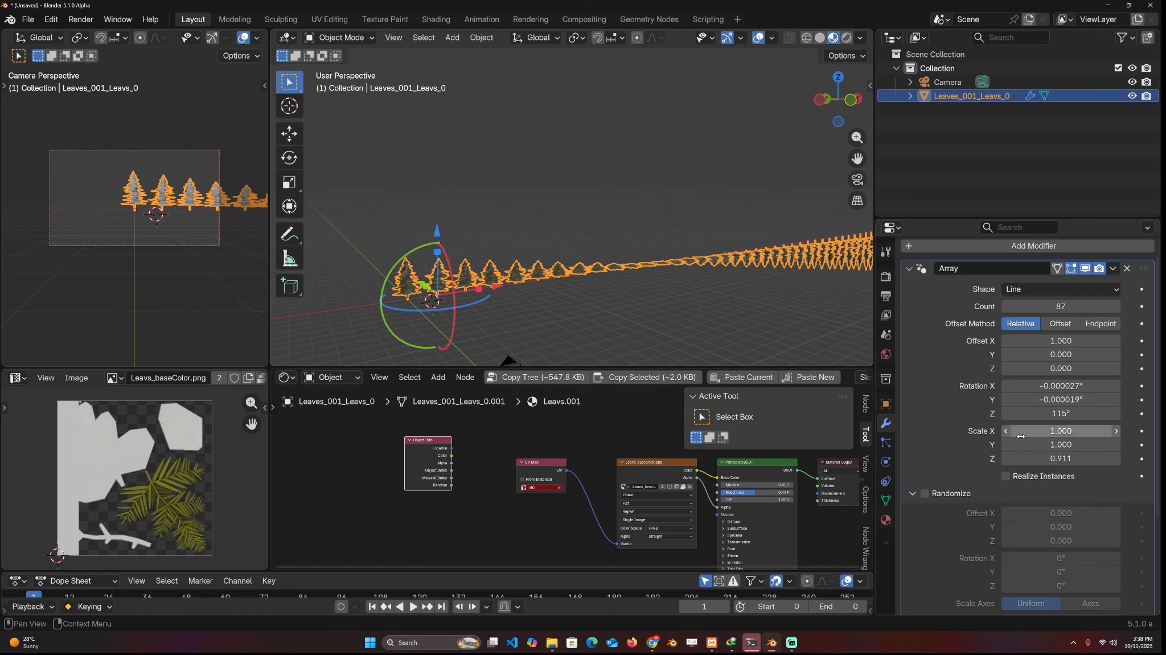
click(1066, 458)
text(1)
key(Return)
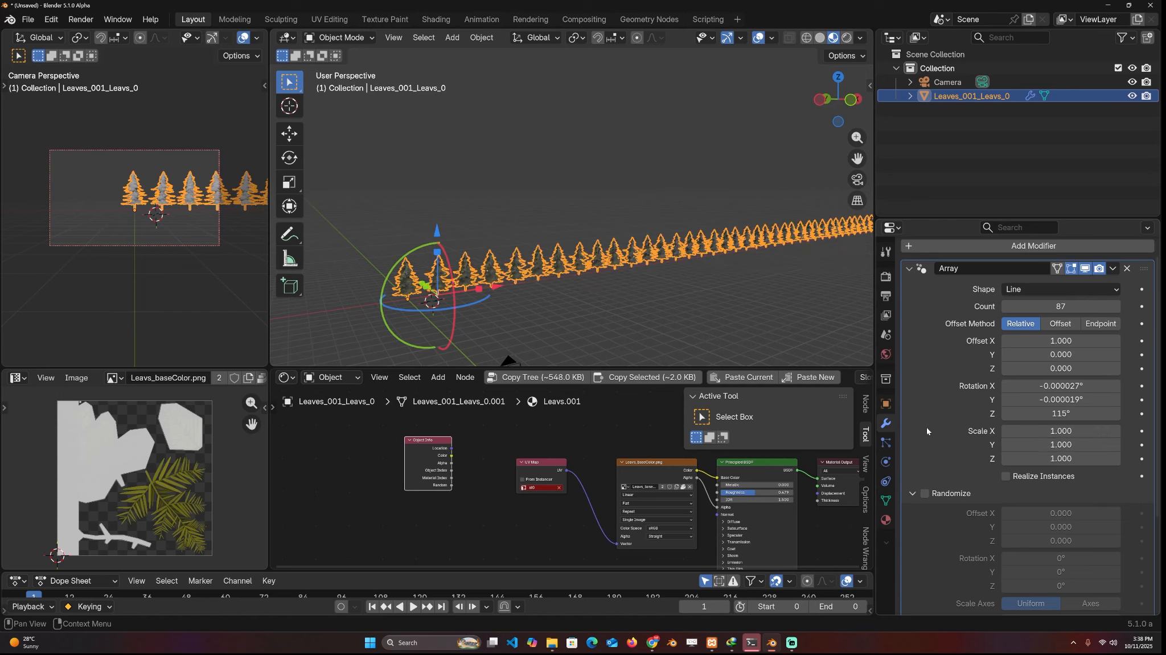
Reset the tree array's rotation to 0° on all three axes
shift+middle_drag(714, 323, 730, 318)
scroll(598, 288, up, 2)
shift+middle_drag(598, 288, 603, 245)
scroll(711, 286, up, 3)
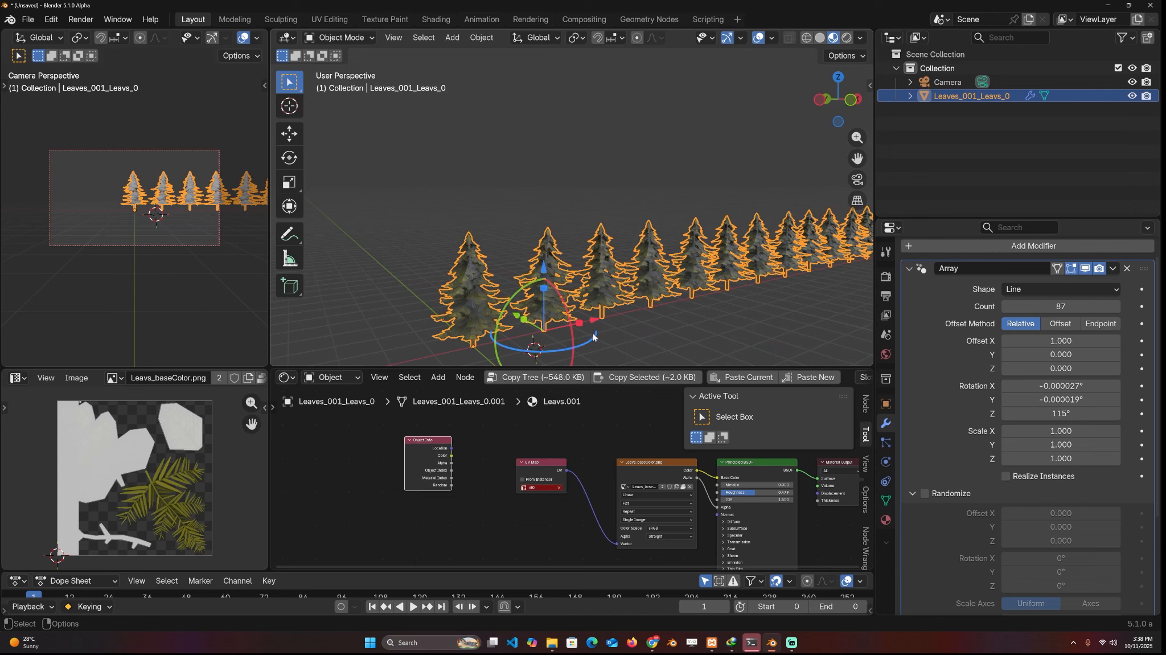
drag(595, 337, 591, 320)
drag(1074, 386, 1073, 414)
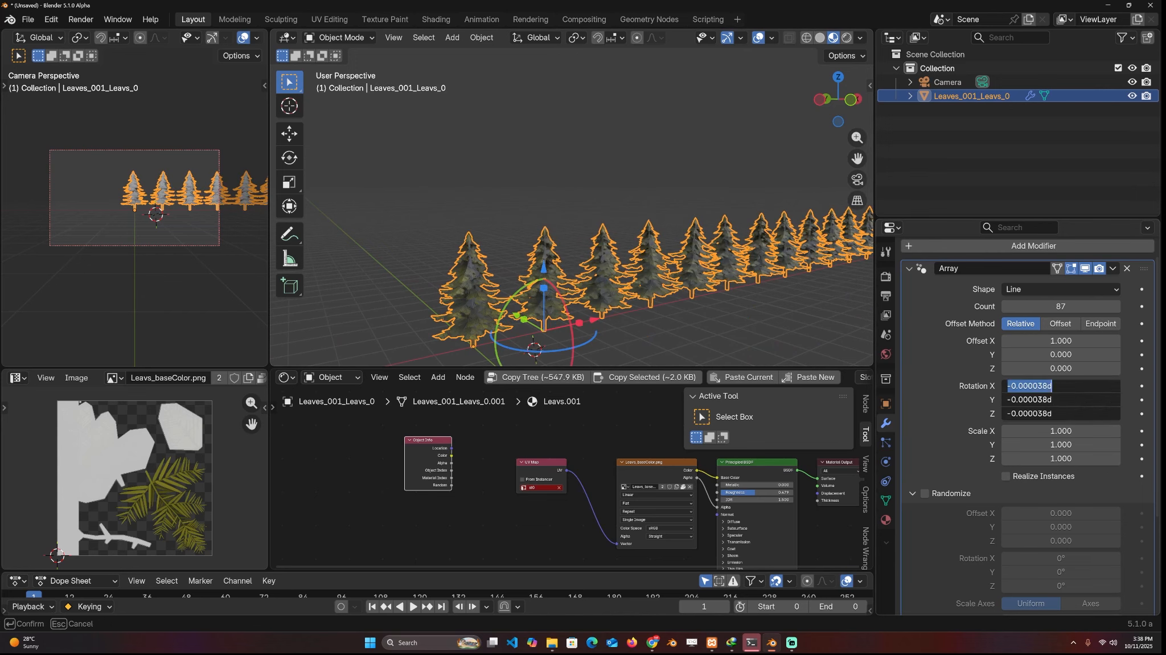
text(0)
key(Return)
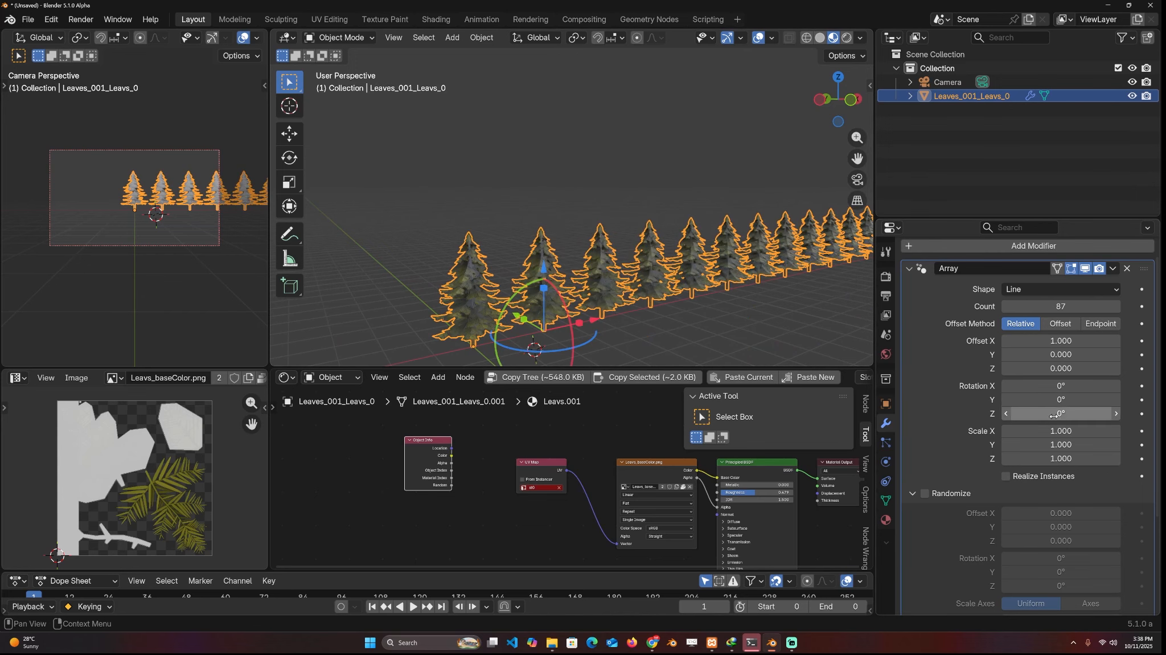
Move the Object Info node aside and preview its Random output as the shading of the tree copies
scroll(620, 222, down, 5)
middle_drag(620, 222, 637, 244)
scroll(637, 244, up, 5)
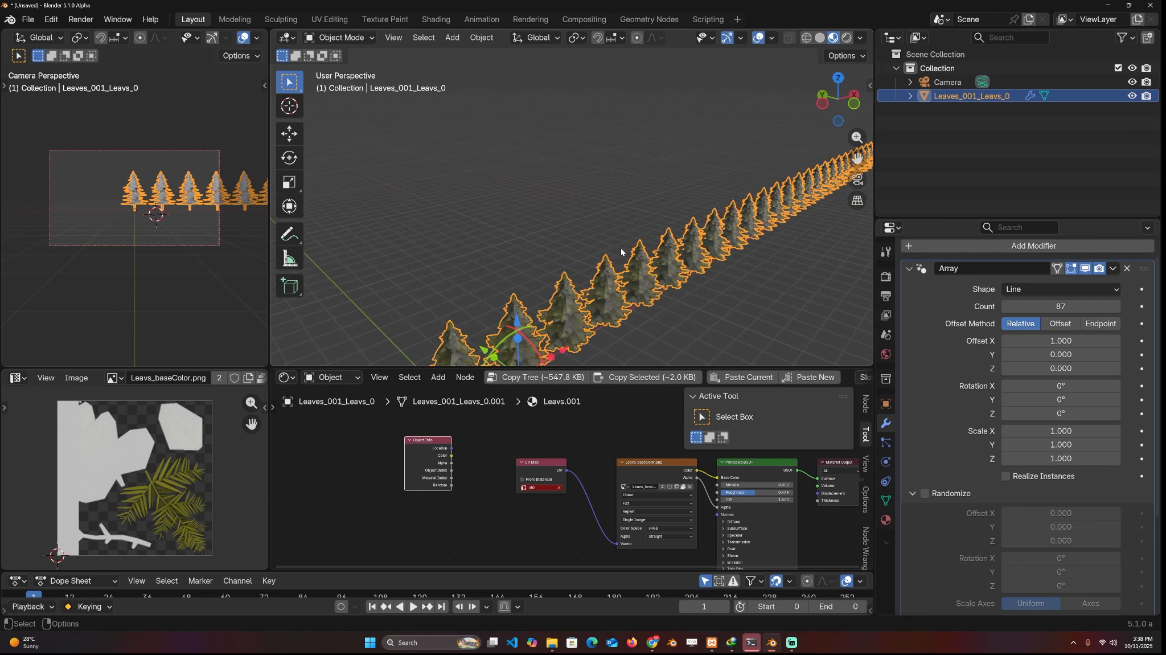
shift+middle_drag(504, 340, 559, 287)
drag(429, 478, 412, 463)
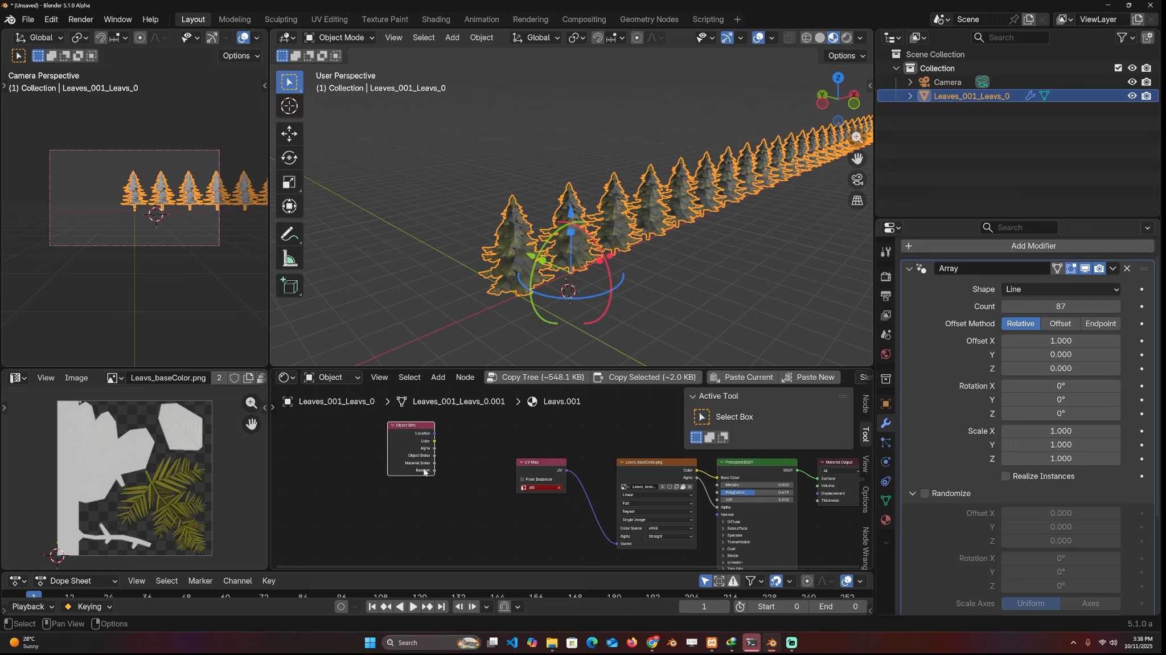
ctrl+shift+click(418, 471)
ctrl+shift+click(418, 471)
ctrl+shift+click(419, 471)
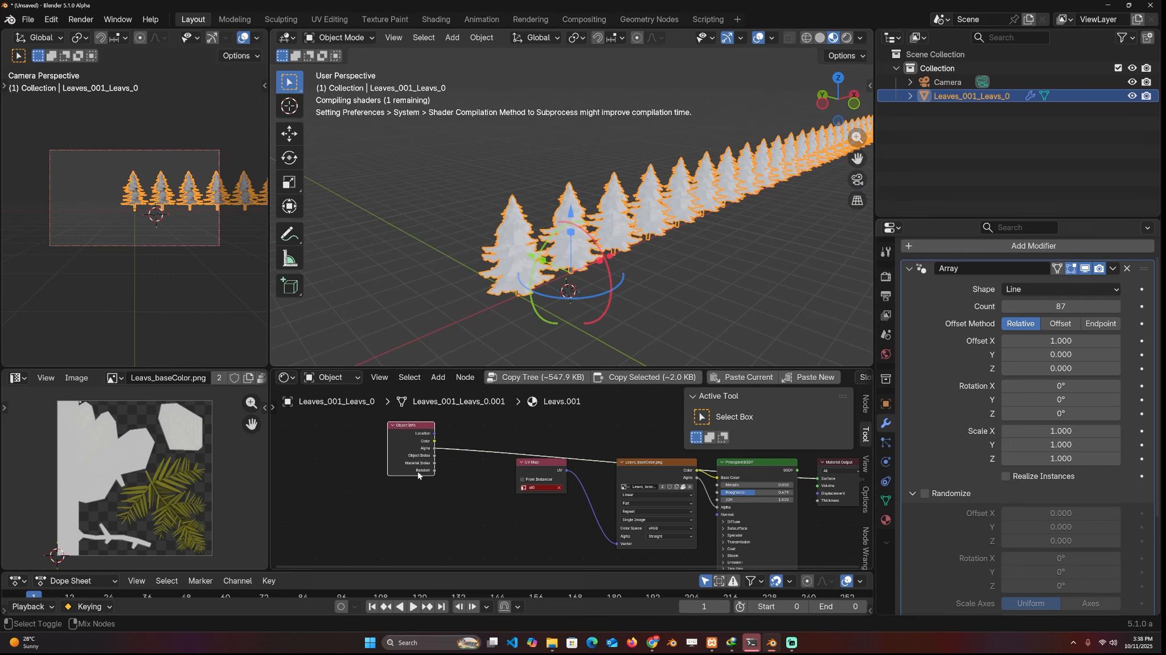
ctrl+shift+click(418, 471)
ctrl+shift+click(418, 471)
ctrl+shift+click(418, 471)
middle_drag(578, 209, 668, 212)
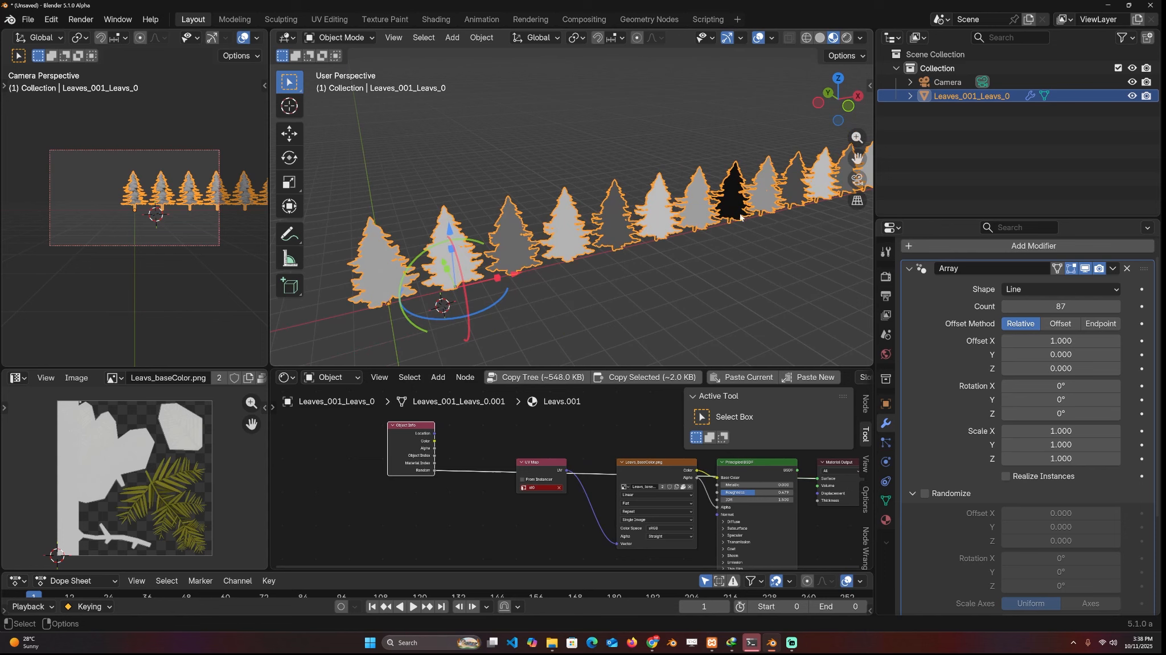
Add a Color Ramp node driven by the Object Info node's Random output
shift+middle_drag(740, 217, 692, 204)
key(shift+a)
text(ramp)
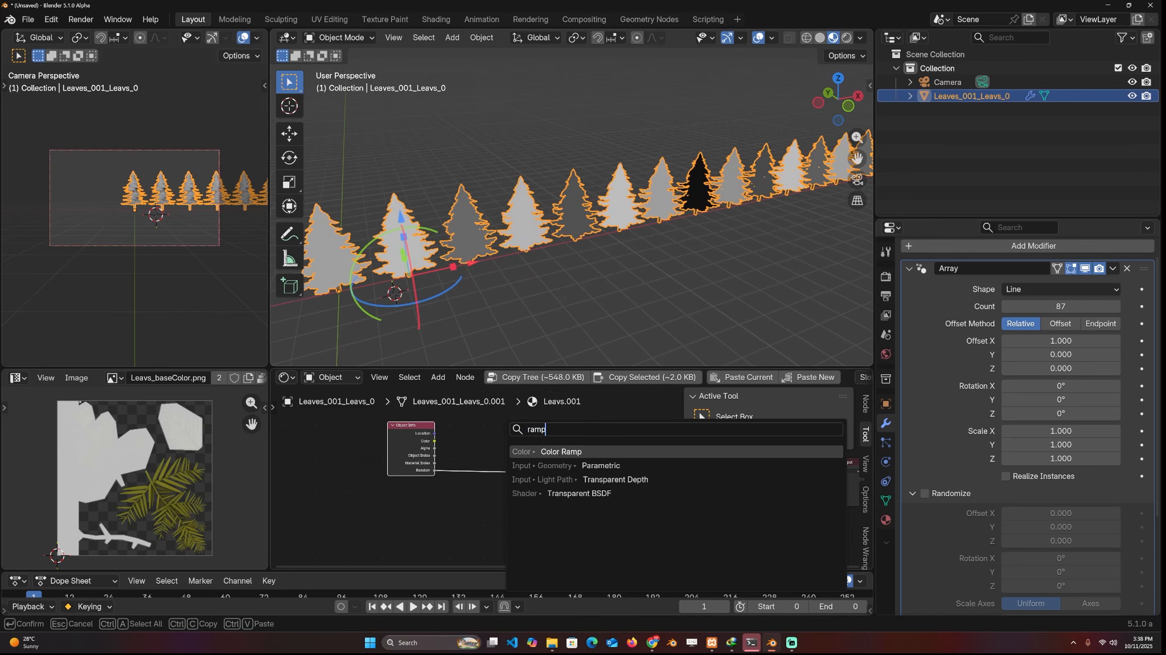
click(564, 451)
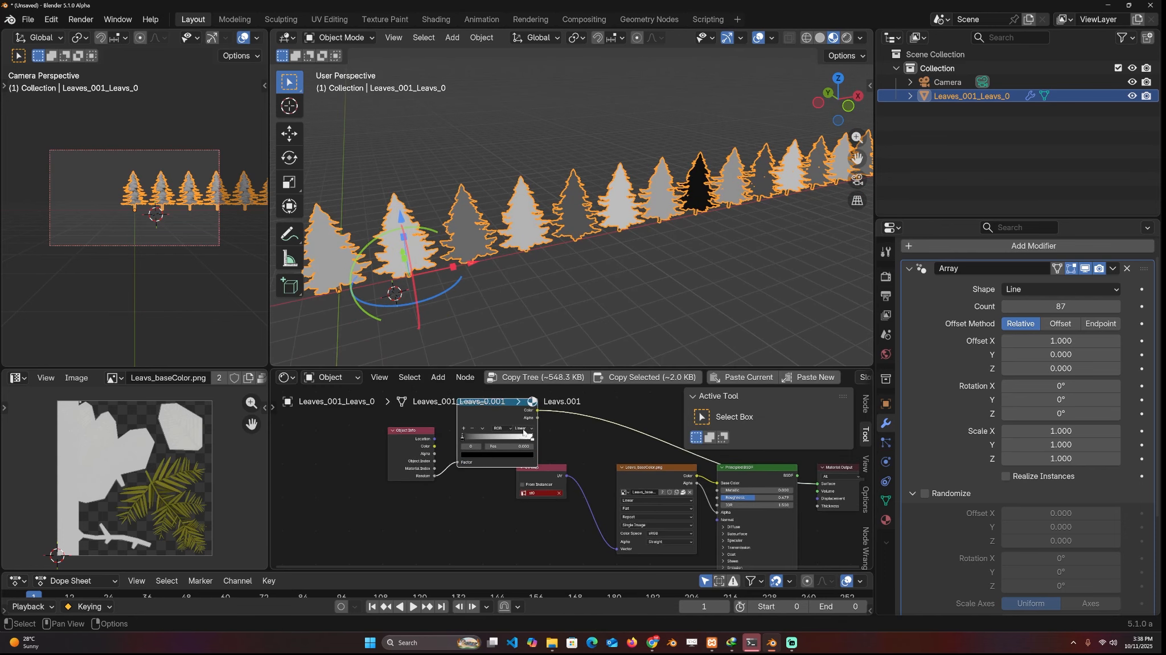
click(558, 463)
Color the Color Ramp's stops as a gradient running from orange-red to light green
scroll(558, 463, up, 1)
click(541, 463)
click(519, 485)
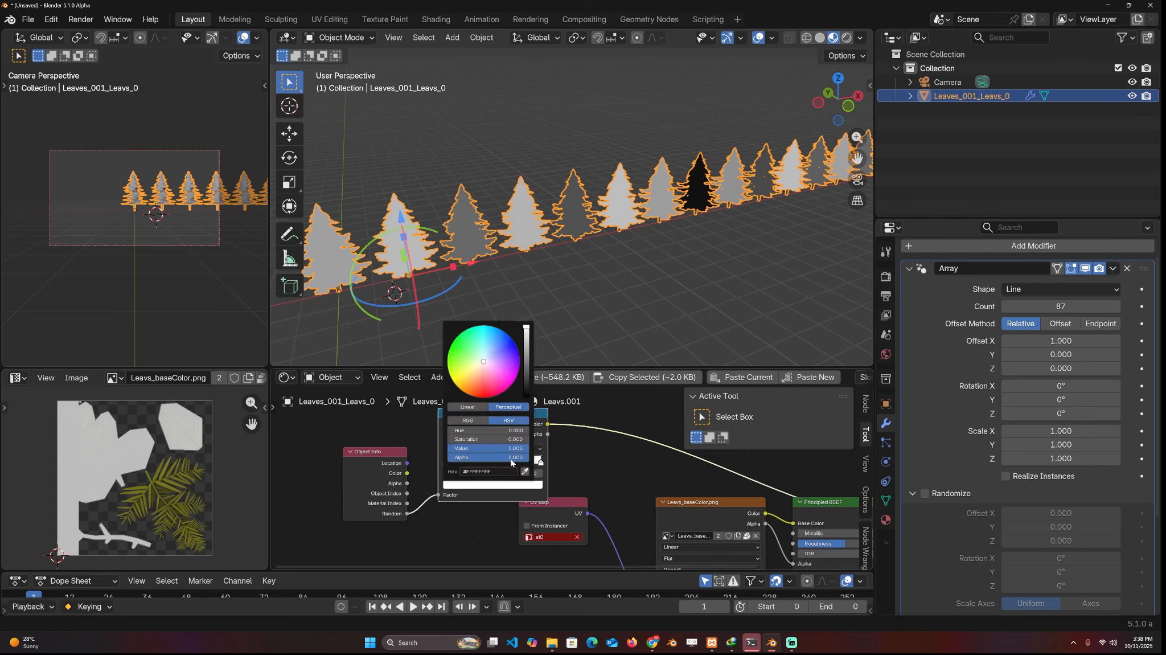
mouse_move(483, 361)
mouse_down()
mouse_move(499, 336)
mouse_move(473, 329)
mouse_up()
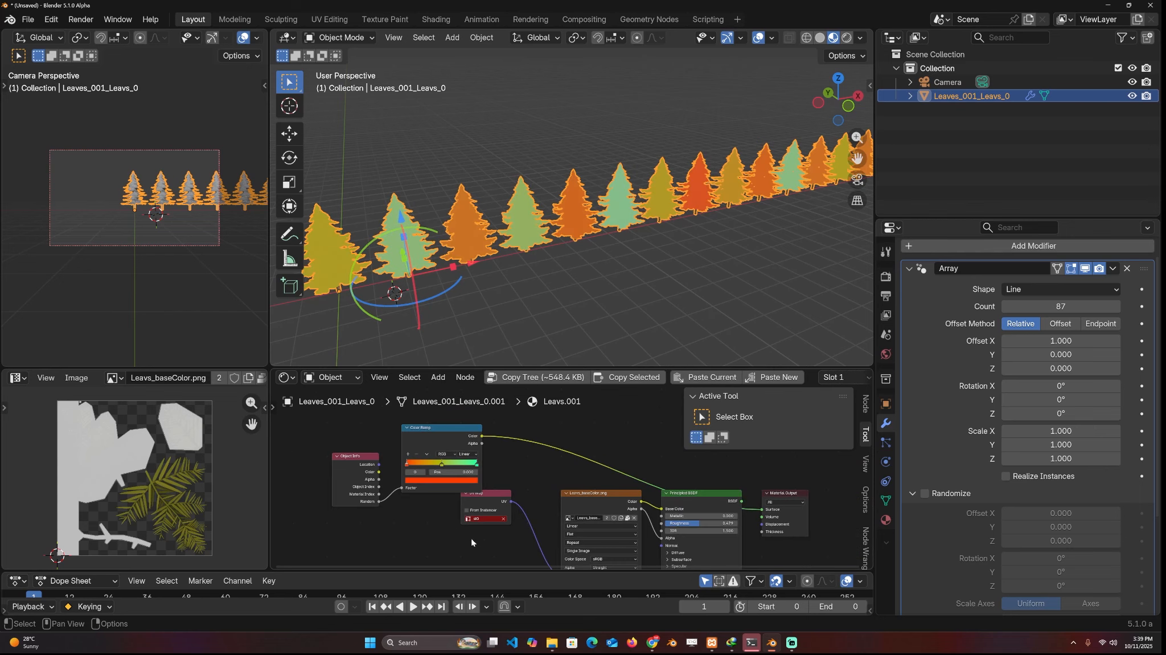
Move the UV Map and leaf image texture nodes below the Color Ramp to make room before the Principled BSDF
drag(471, 539, 596, 506)
key(g)
click(472, 535)
Combine the Color Ramp's color and the leaf texture's color in a Mix Color node
click(584, 468)
key(shift+a)
click(584, 470)
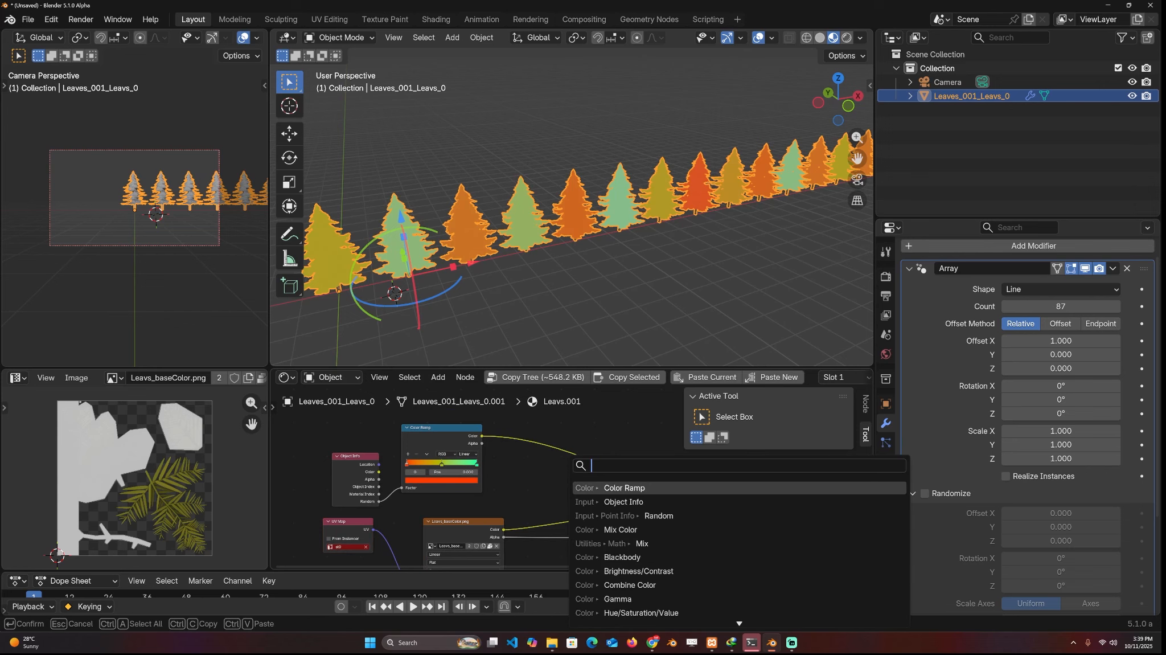
key(Escape)
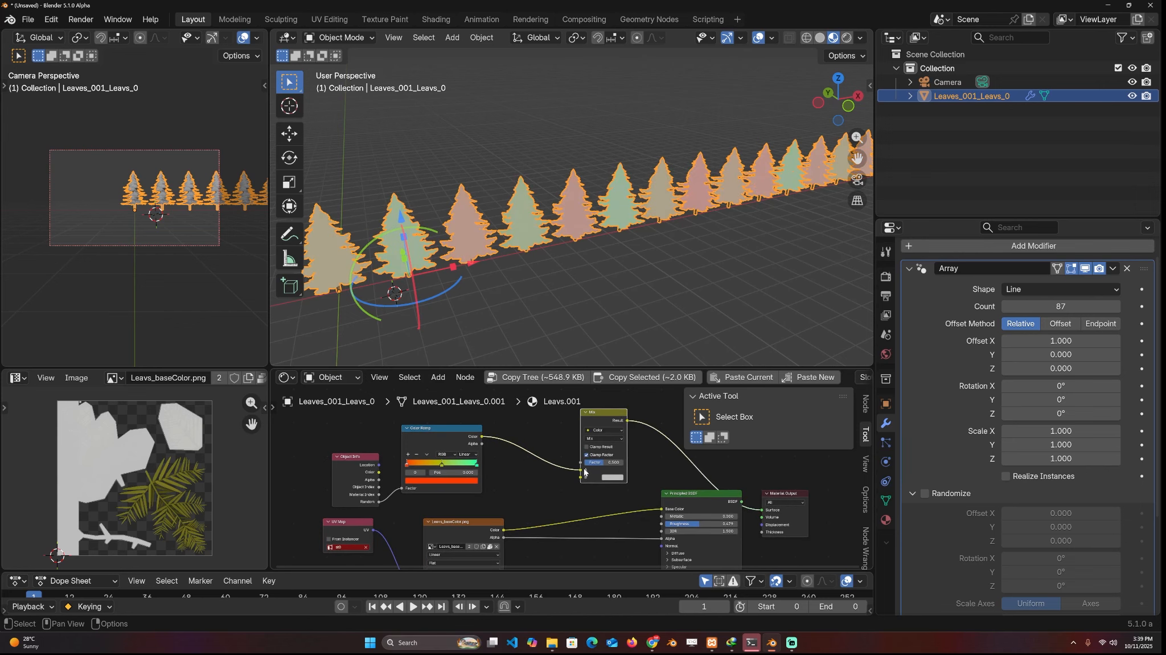
drag(581, 470, 581, 477)
drag(504, 530, 581, 477)
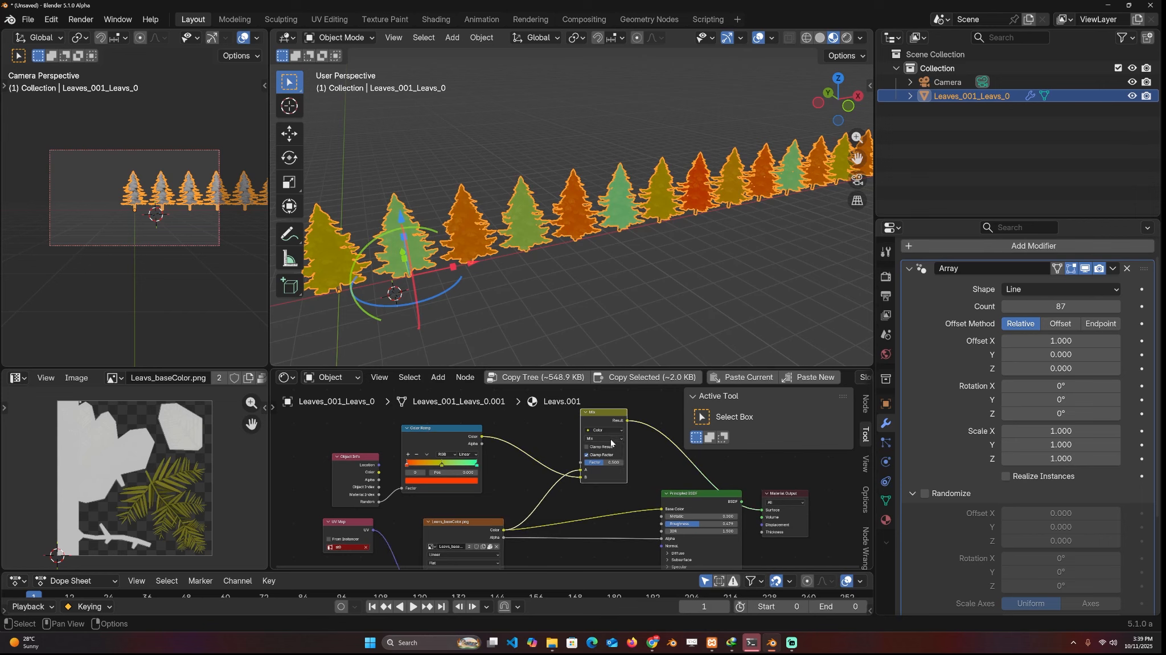
Set the Mix node's blending mode to Color and feed its result into the Principled BSDF's base color
click(605, 438)
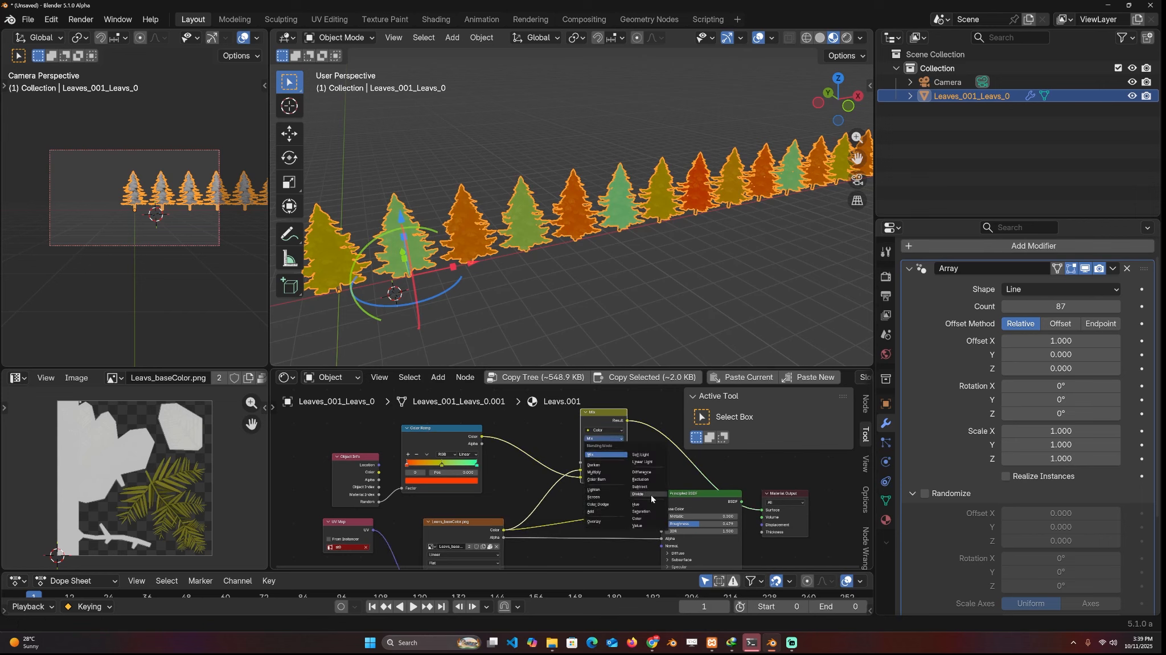
click(638, 518)
drag(581, 477, 661, 509)
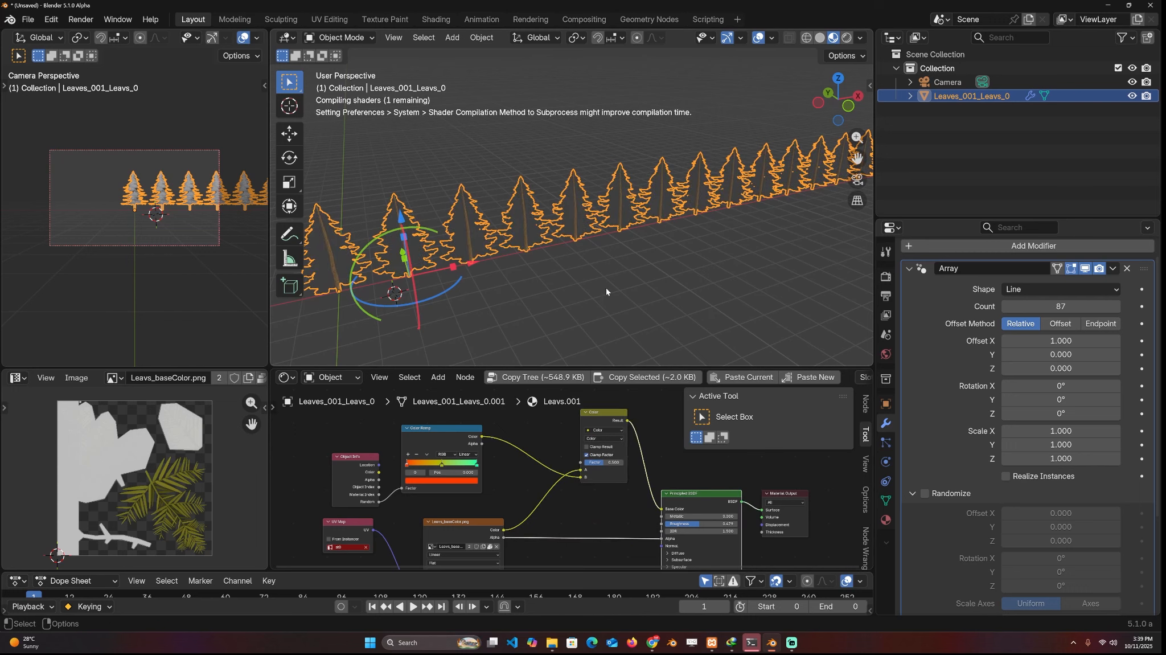
Lower the Color mix node's factor to weaken the random tint on the trees
shift+middle_drag(541, 219, 618, 215)
scroll(579, 217, up, 1)
scroll(584, 220, down, 2)
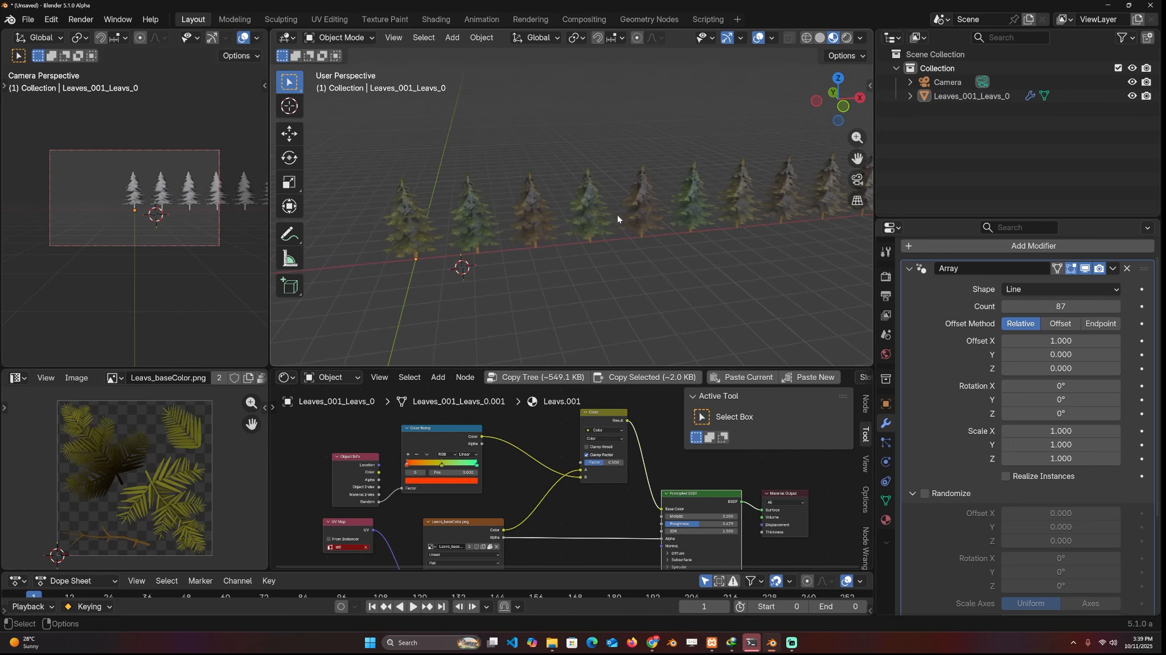
scroll(618, 215, up, 4)
drag(605, 462, 592, 462)
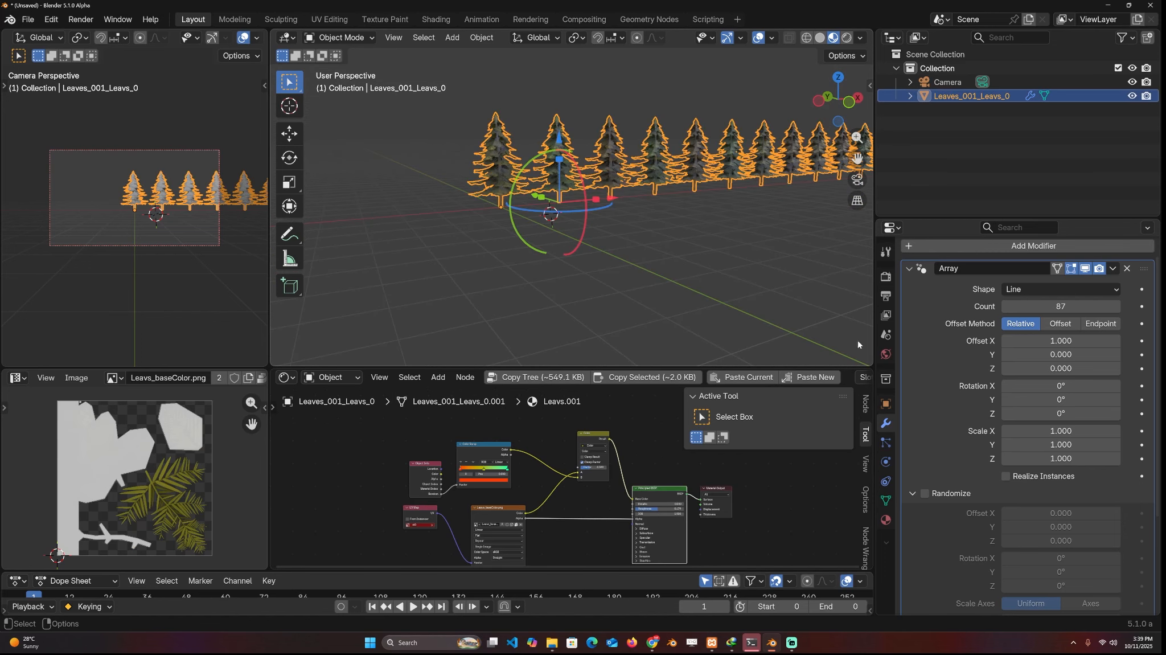
Turn on Randomize in the tree's Array modifier
scroll(966, 501, down, 5)
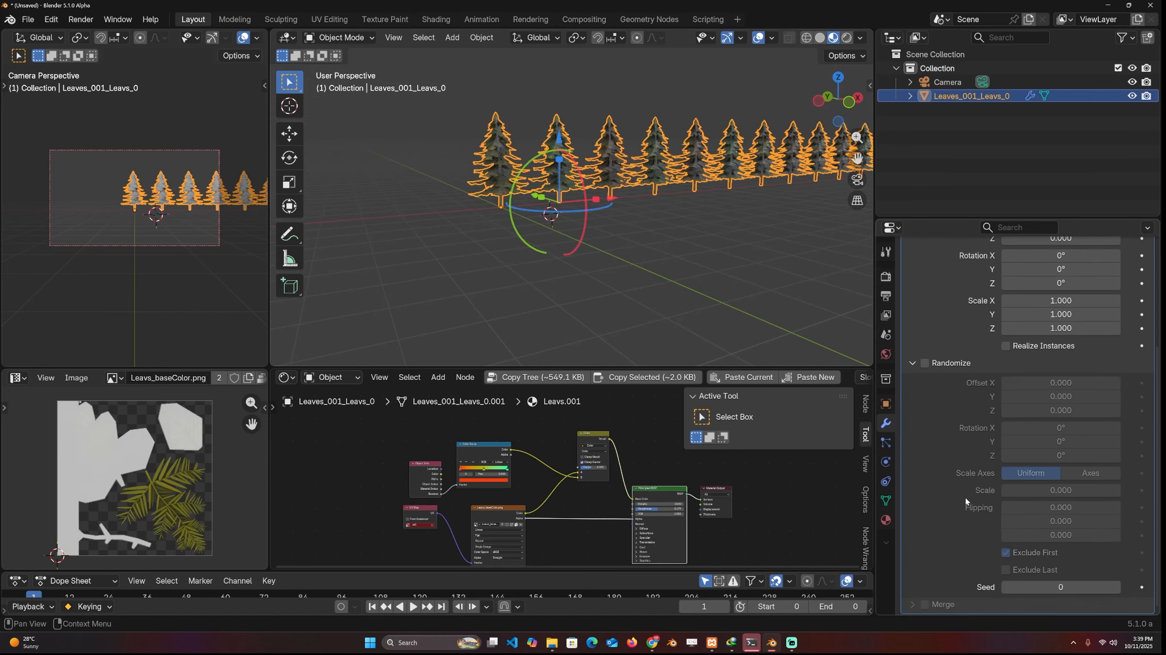
click(925, 363)
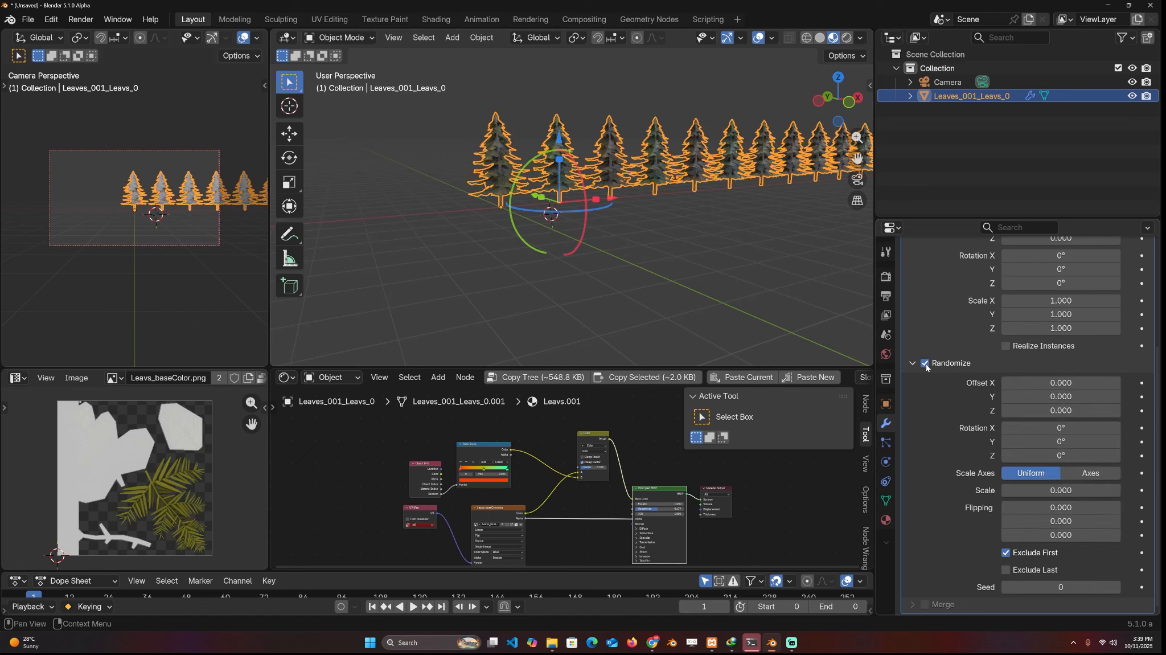
middle_drag(702, 240, 699, 264)
click(699, 264)
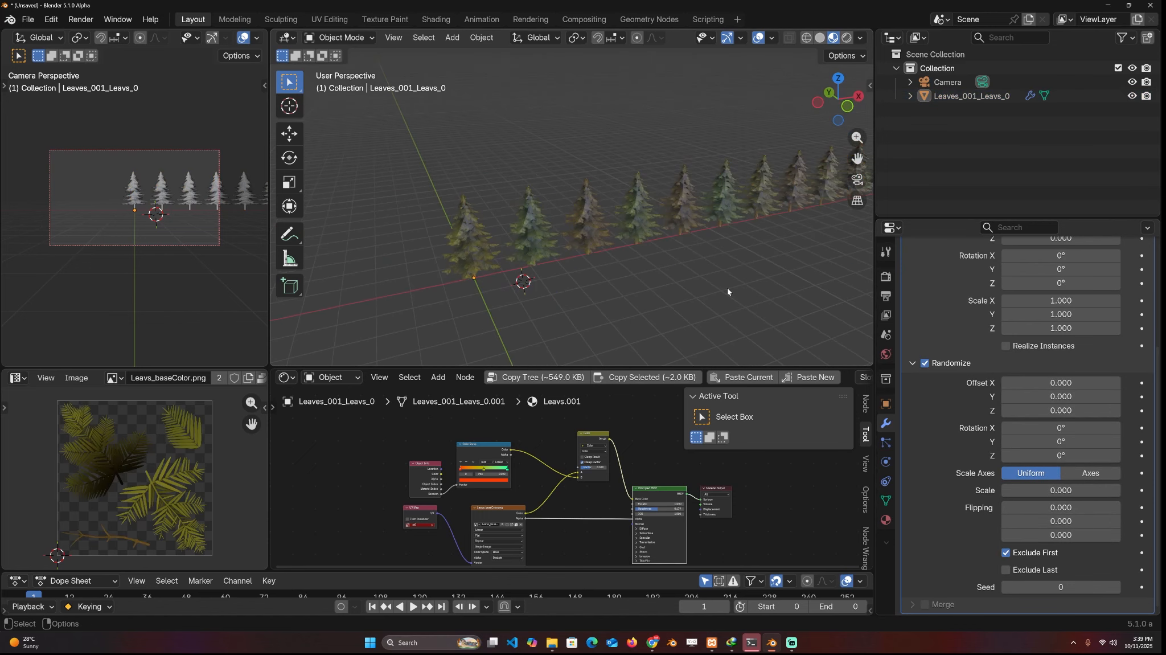
click(630, 238)
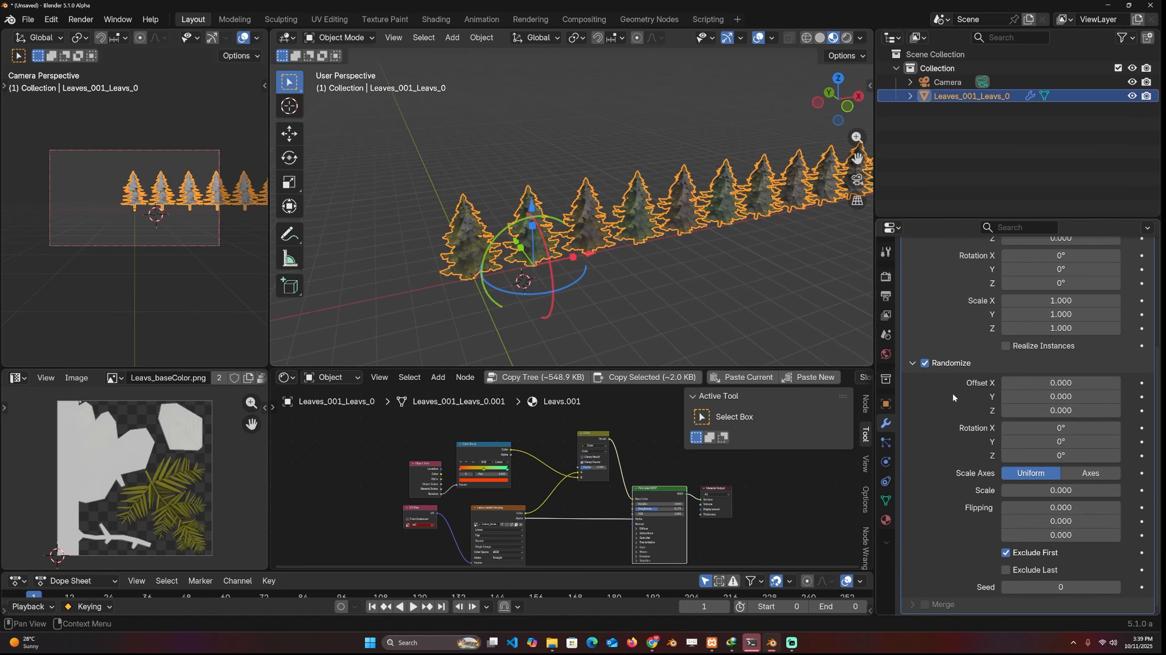
Try random offsets of 0.690 in X, 3.080 in Y and -1.100 in Z on the tree copies
drag(1061, 383, 1162, 397)
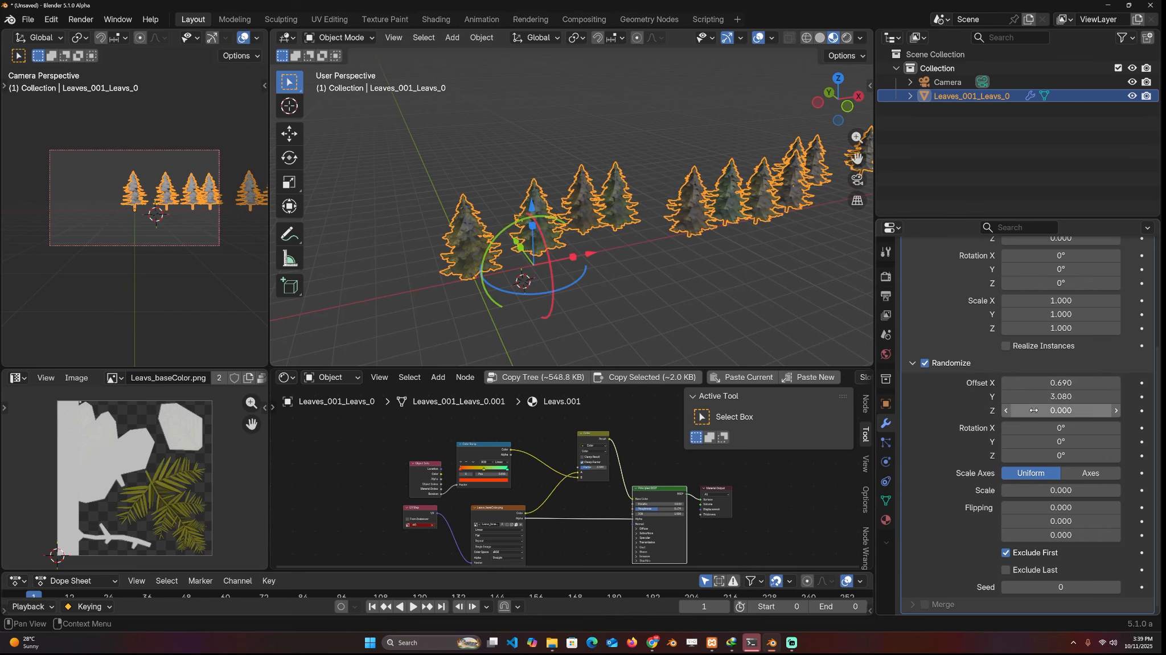
drag(1034, 410, 1049, 410)
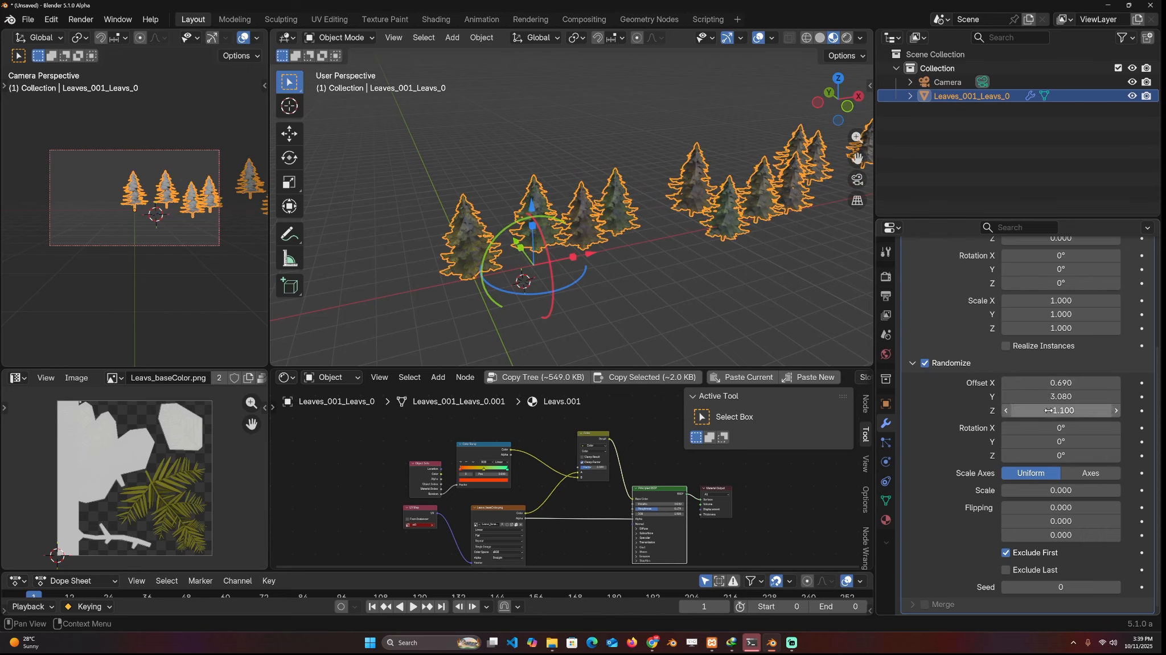
Set the tree copies' random offset to -2.080 in X, 16.110 in Y and 0 in Z
click(1049, 410)
key(Return)
click(1048, 410)
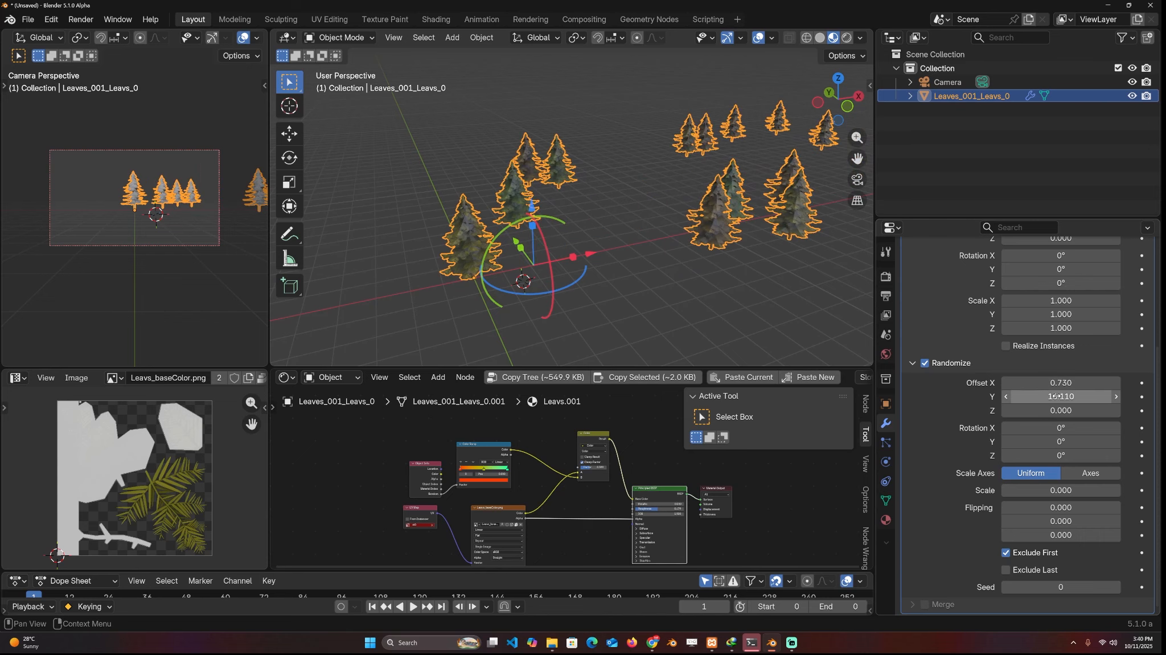
drag(1061, 382, 1055, 383)
Reduce the array's relative X offset to 0.180 to pack the scattered trees closer together
scroll(724, 241, down, 3)
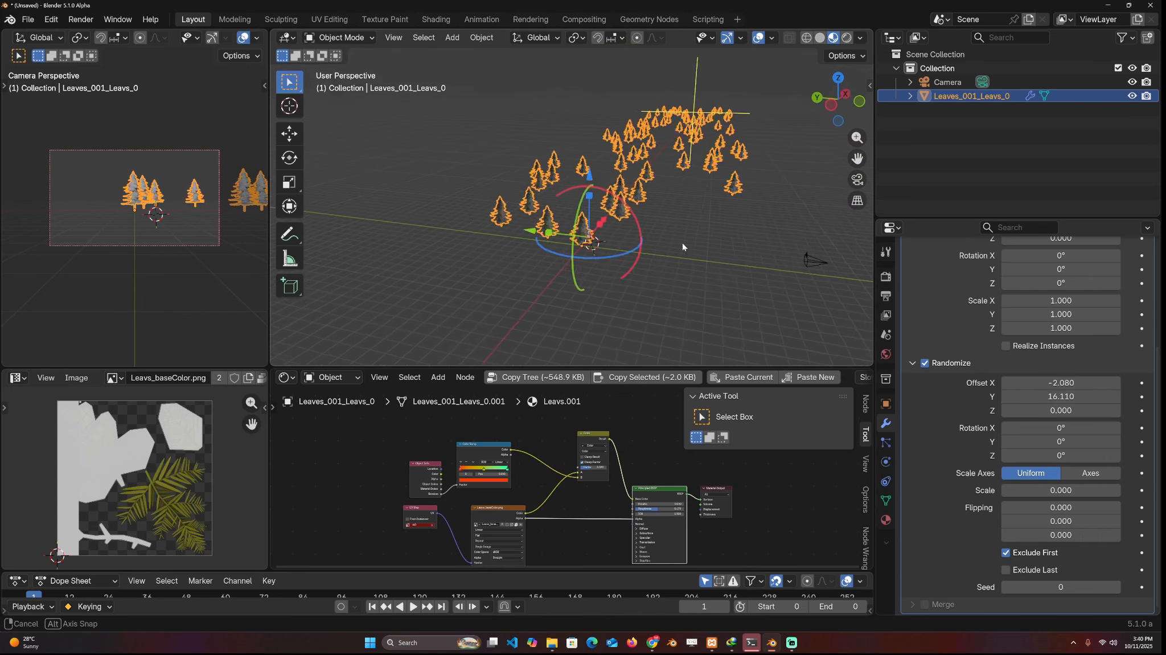
shift+middle_drag(723, 242, 624, 243)
scroll(1026, 336, up, 4)
scroll(1032, 341, down, 4)
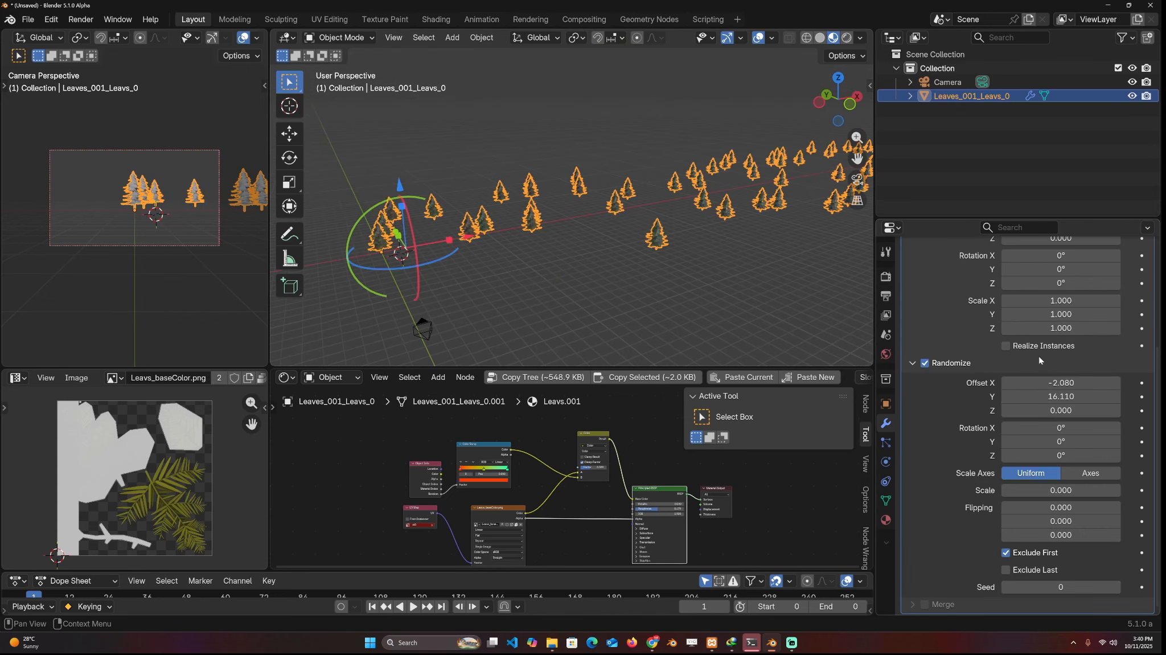
scroll(1048, 350, up, 3)
drag(1079, 292, 1058, 292)
click(618, 197)
middle_drag(618, 196, 652, 234)
scroll(603, 252, up, 3)
click(604, 253)
key(alt+a)
click(651, 230)
Randomize the tree copies' rotation by 13.4° in Y and 1.92° in Z, and their flipping by 0.251 in X and 0.281 in Y
scroll(1005, 438, down, 4)
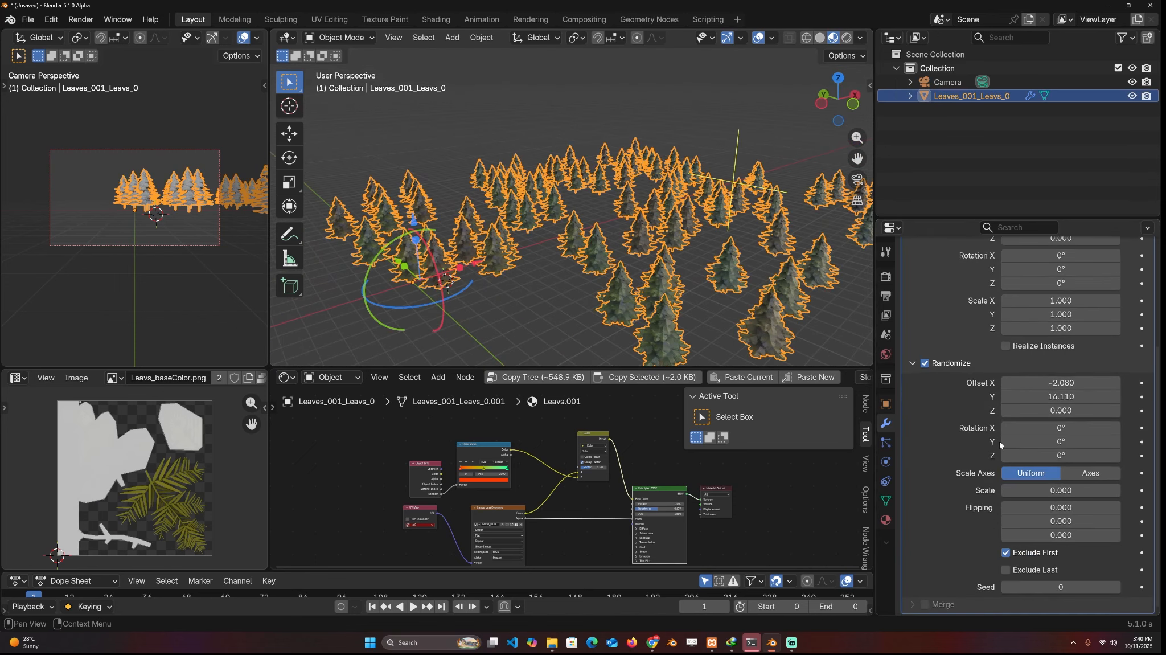
drag(1100, 510, 1147, 510)
drag(1020, 506, 1104, 536)
mouse_move(721, 310)
middle_down()
mouse_move(735, 264)
mouse_move(720, 312)
middle_up()
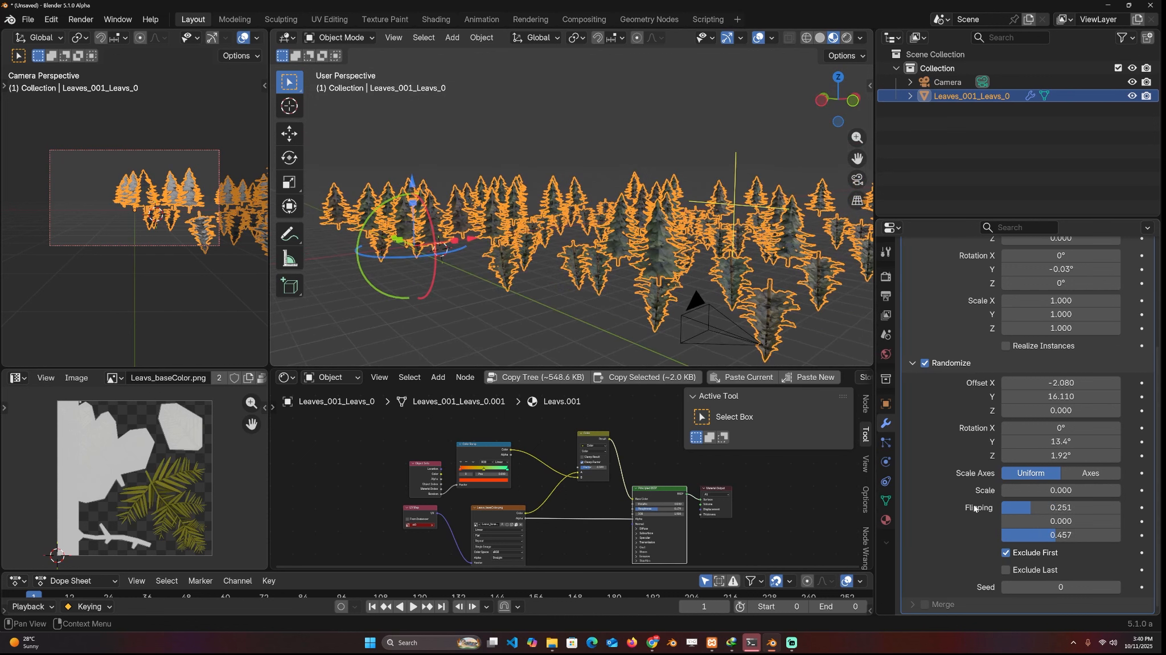
drag(1071, 539, 1014, 523)
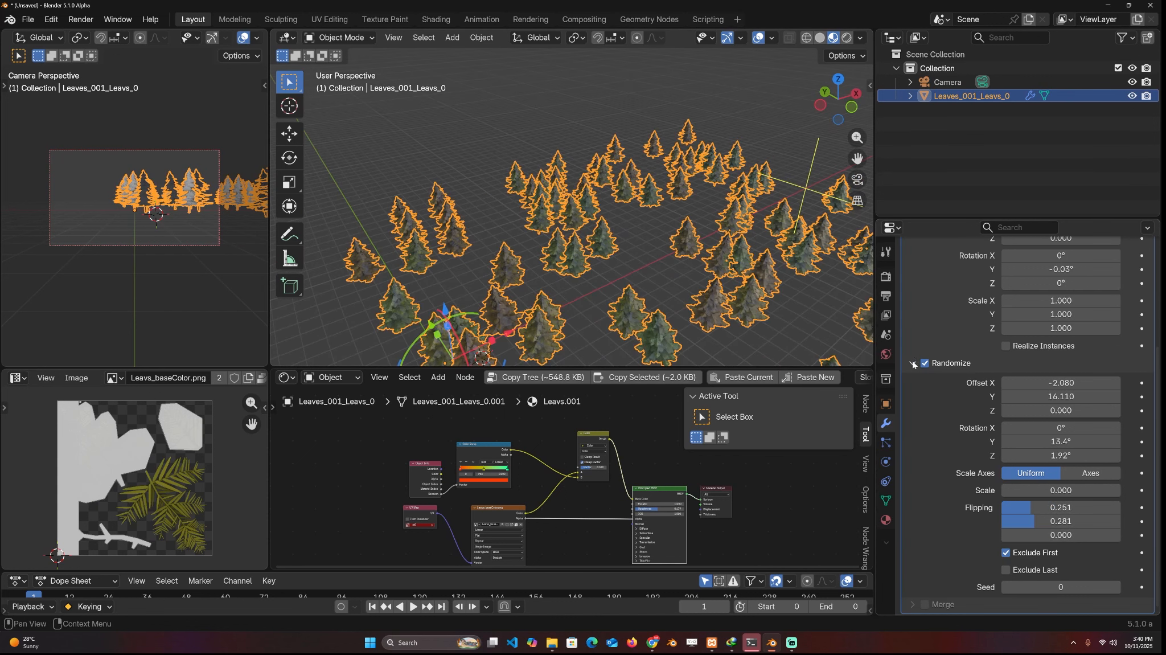
Change the tree array's shape from Line to Circle
click(914, 363)
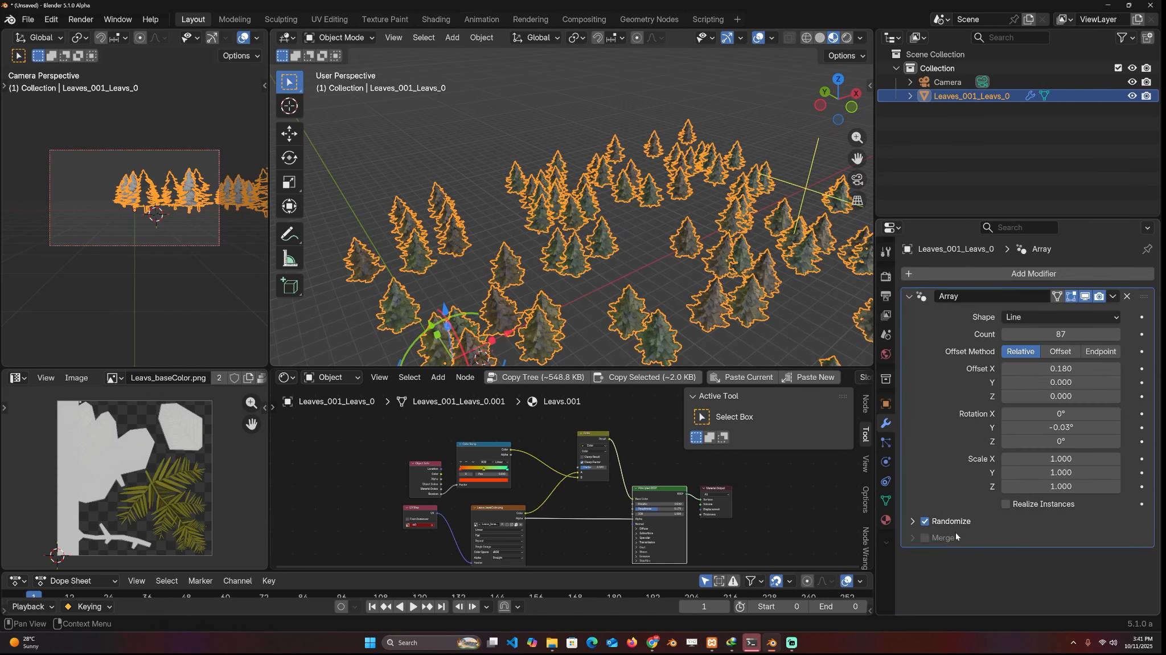
click(914, 521)
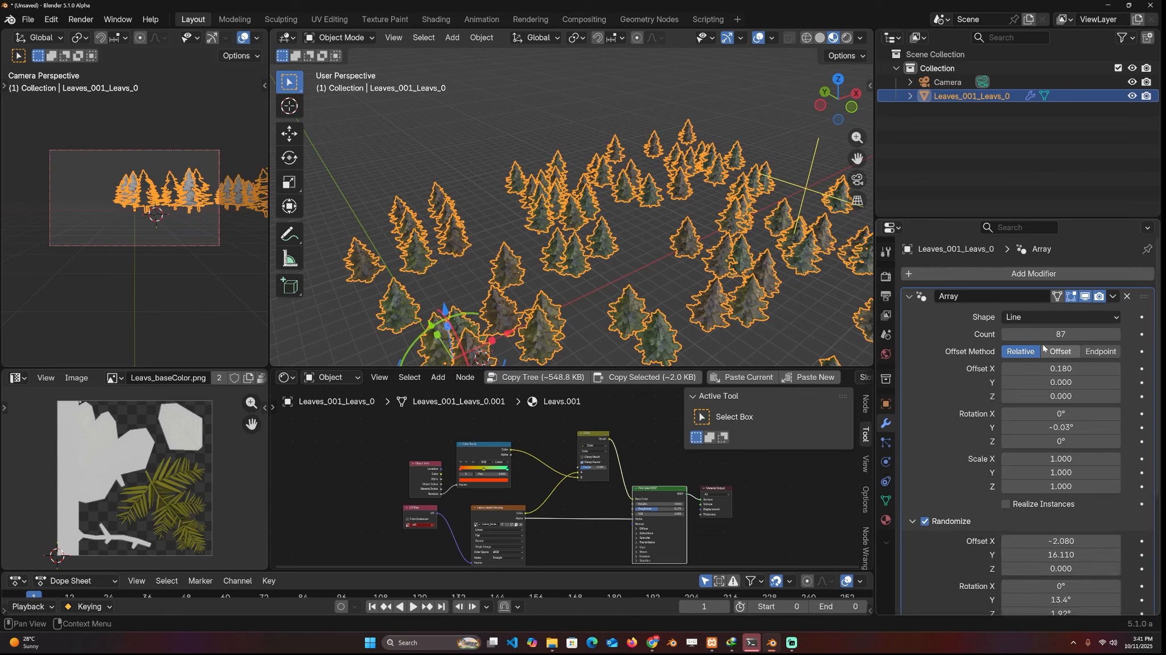
click(1028, 319)
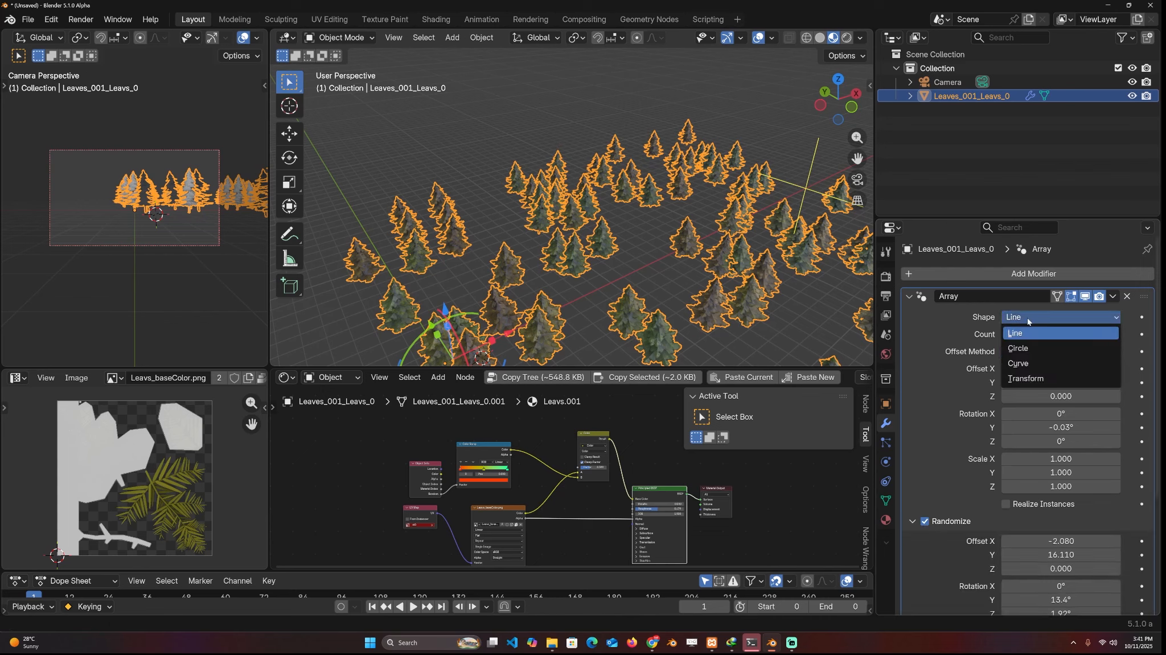
click(1037, 349)
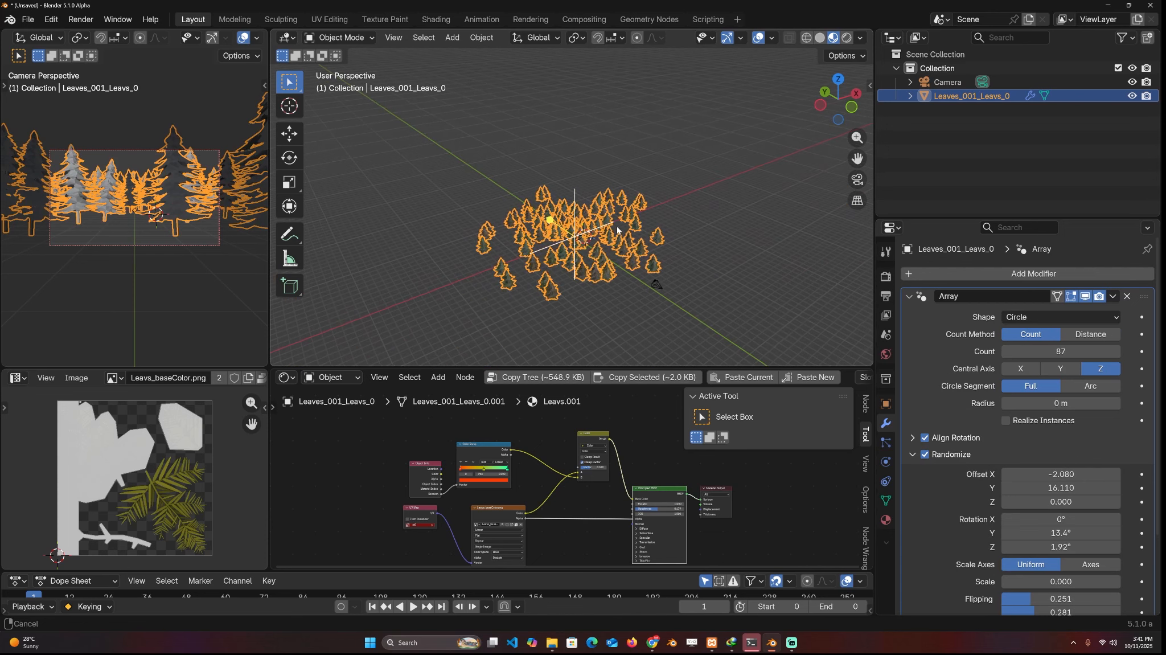
Turn off the array's randomization and set the circle's radius to 7.94 m
click(925, 454)
shift+middle_drag(548, 215, 555, 157)
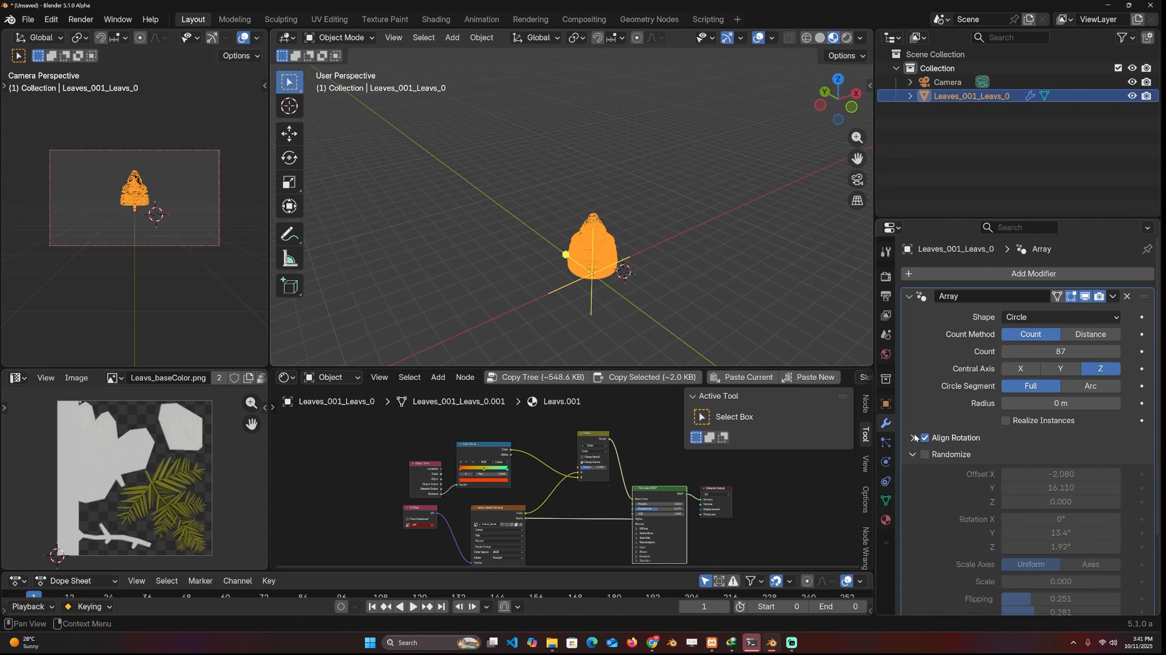
click(914, 437)
drag(1039, 403, 1065, 402)
click(563, 268)
middle_drag(562, 268, 678, 268)
Re-enable randomization and set the tree copies' random offset to -1.430 in X and 2.700 in Y
click(926, 494)
scroll(1048, 501, down, 3)
scroll(1072, 494, down, 3)
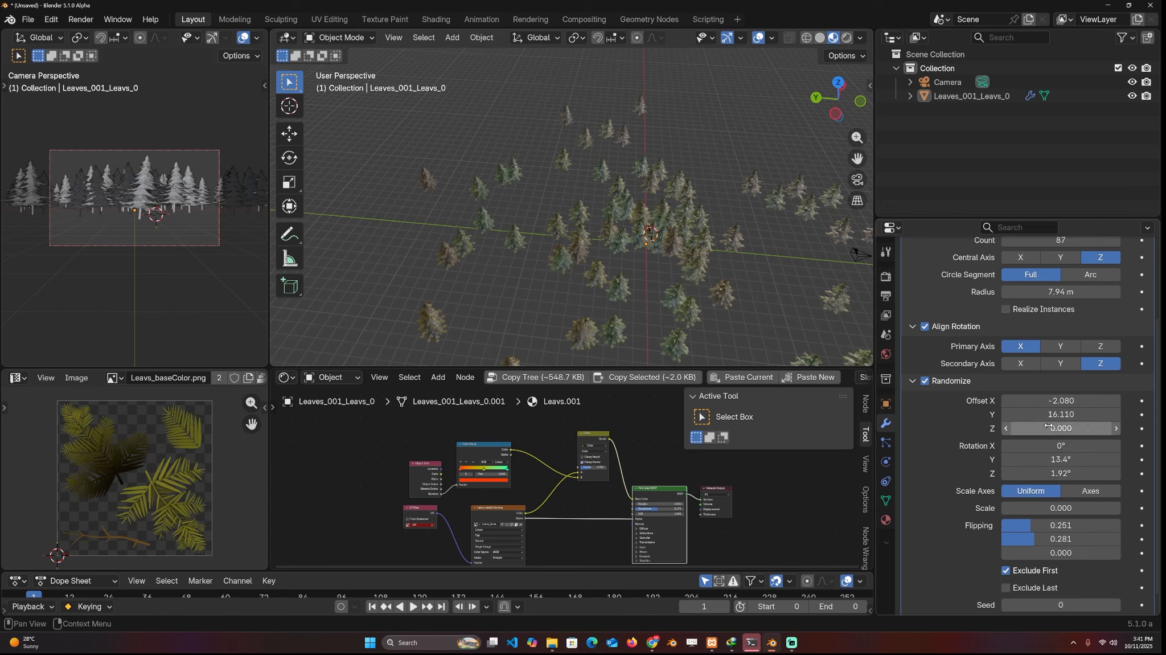
click(1071, 401)
text(0)
key(Return)
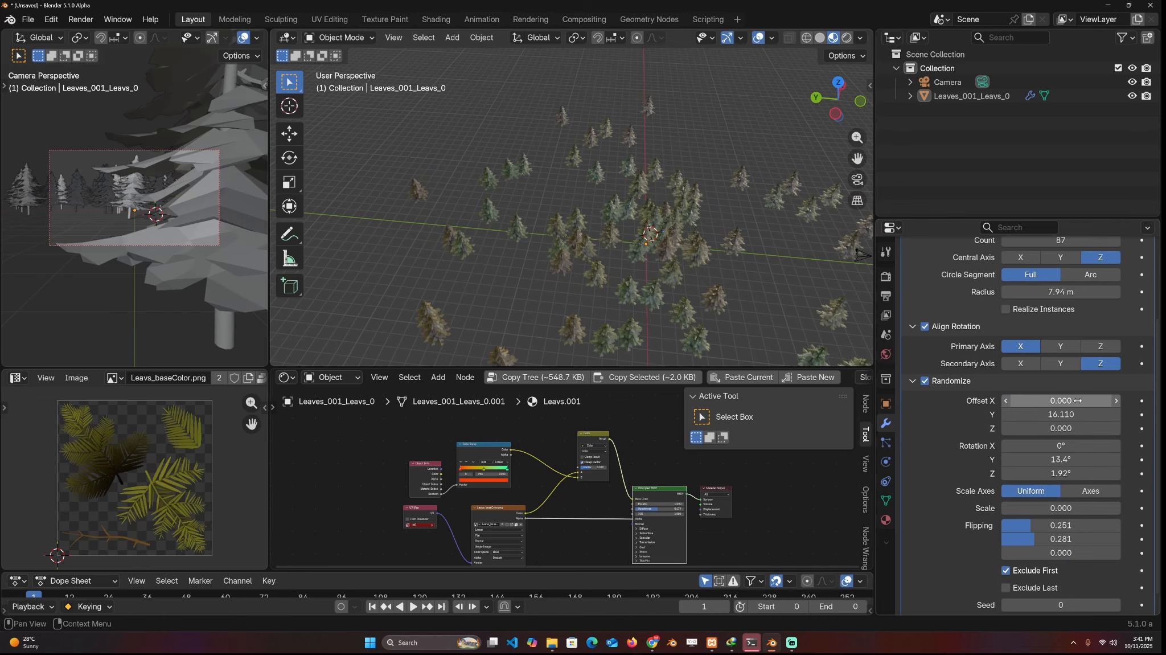
click(1073, 414)
text(0)
key(Return)
mouse_move(1074, 414)
mouse_down()
mouse_move(1084, 414)
mouse_move(1068, 414)
mouse_up()
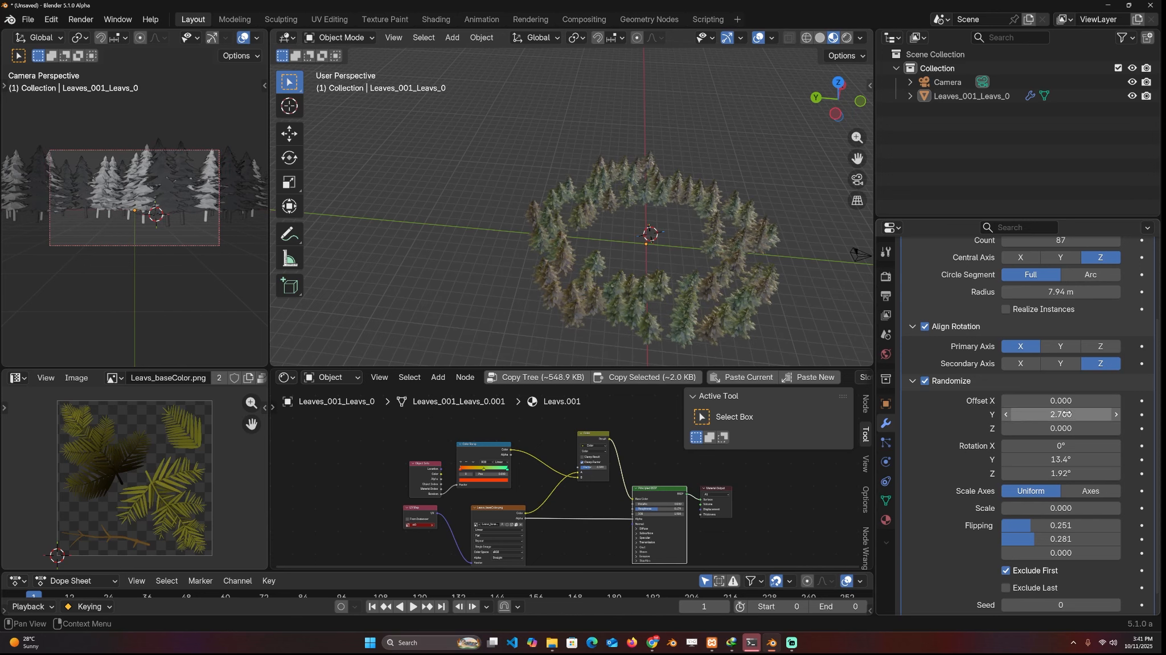
drag(1067, 401, 1063, 401)
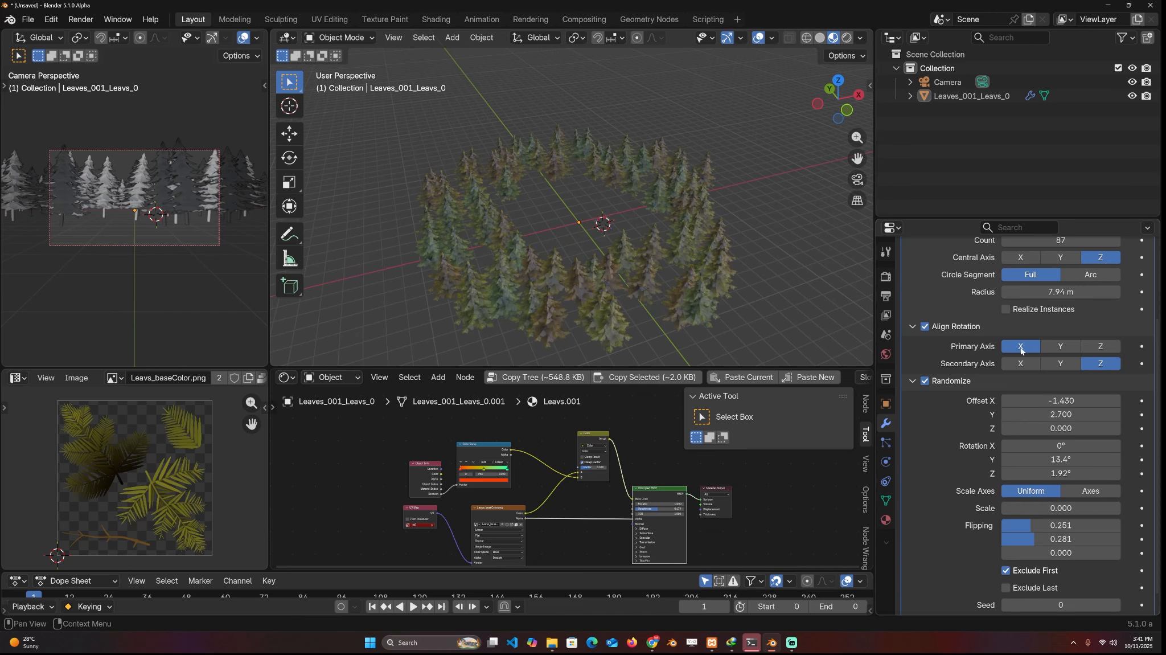
Change the tree array's shape from Circle to Curve
scroll(1021, 348, up, 5)
click(1049, 319)
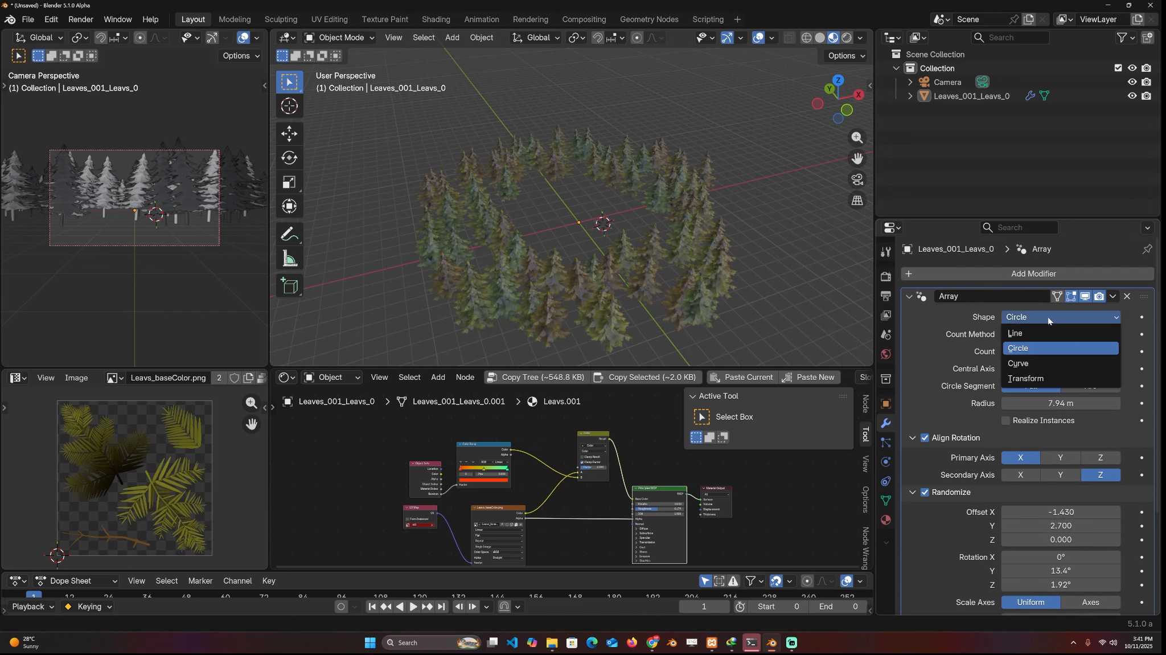
click(1036, 364)
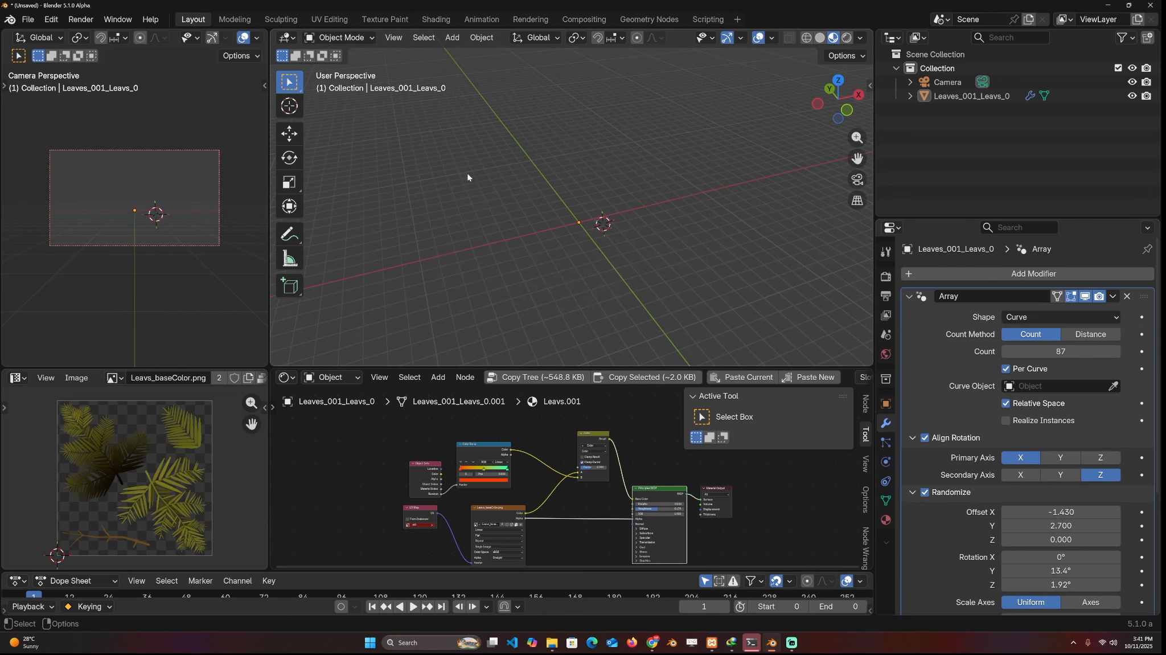
Add a Bézier curve and draw a winding, S-shaped path into it in top view
middle_drag(820, 315, 789, 255)
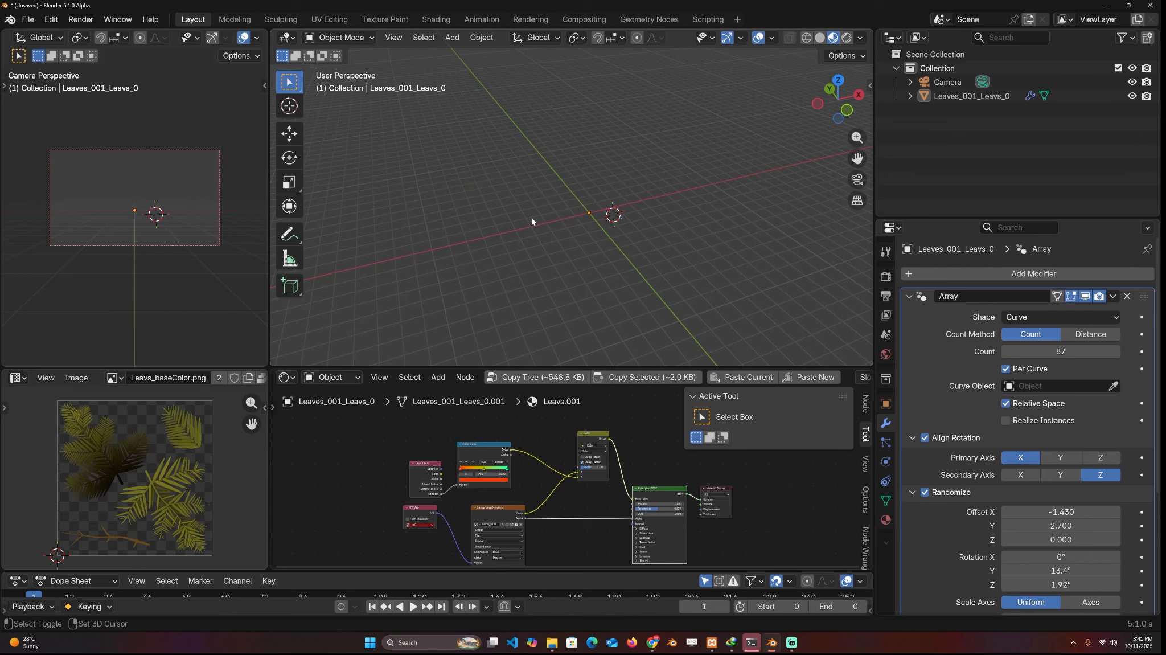
key(shift+a)
mouse_move(424, 239)
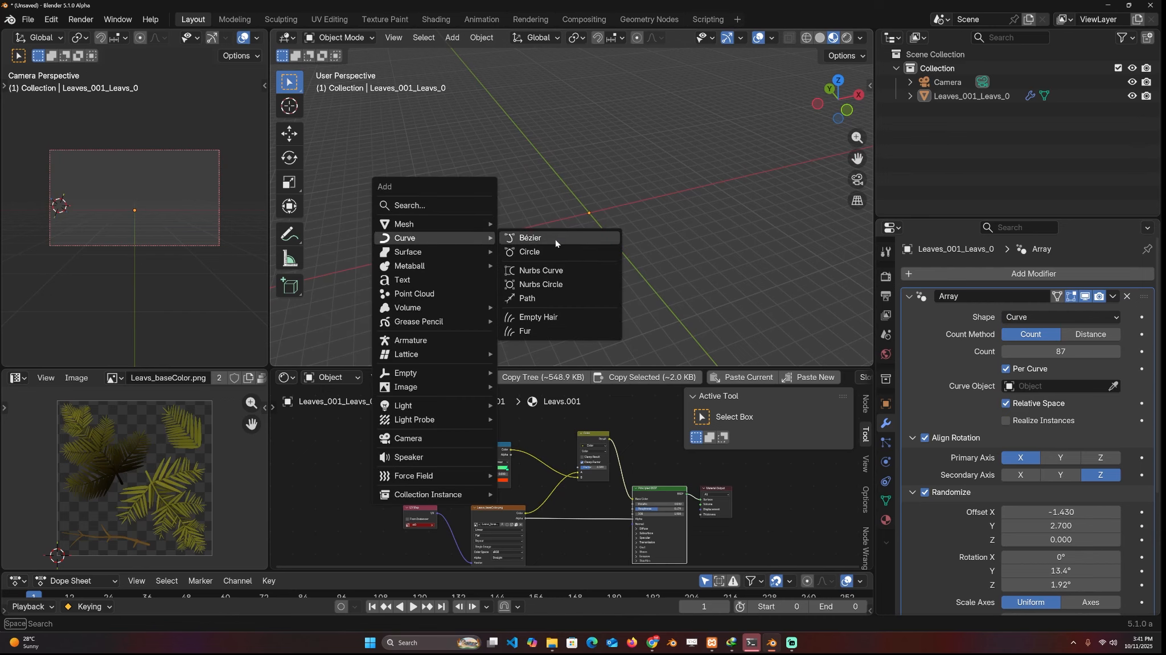
click(556, 238)
key(Tab)
middle_drag(556, 239, 484, 254)
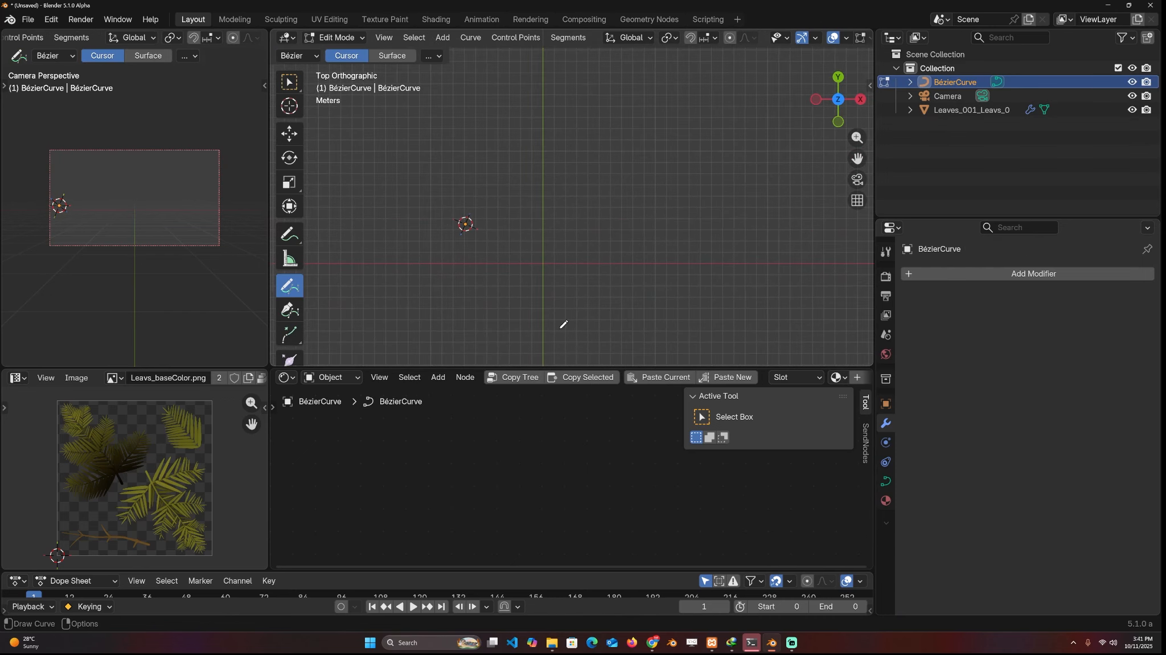
key(Tab)
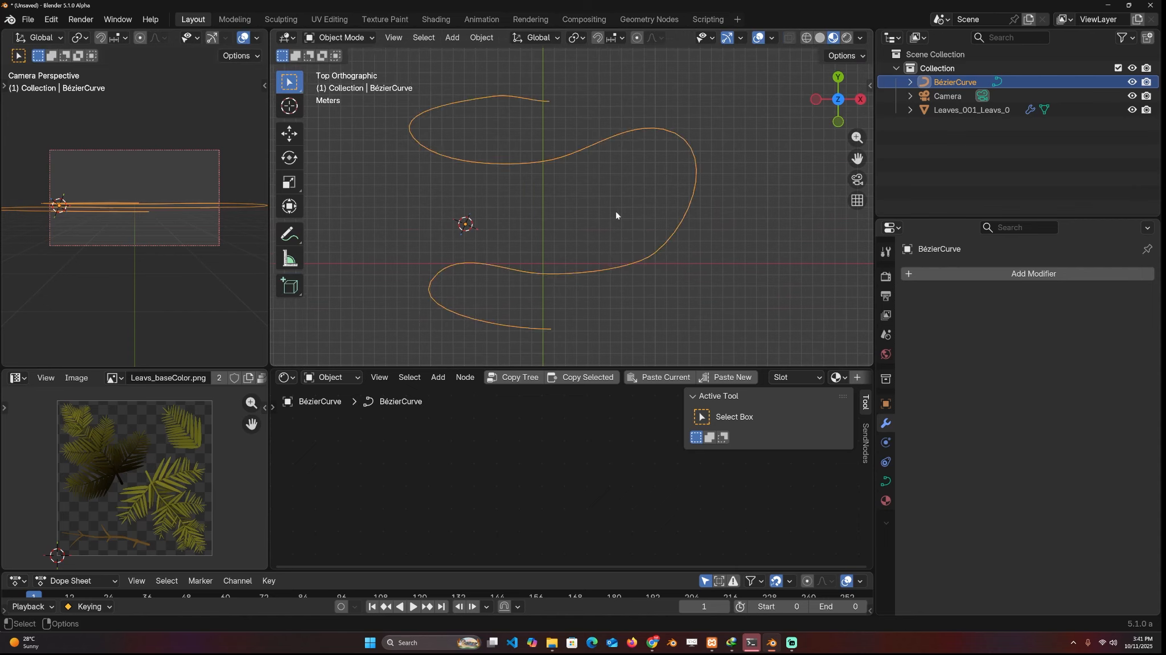
middle_drag(616, 211, 660, 154)
Assign the winding Bézier curve as the tree array's curve object
click(954, 112)
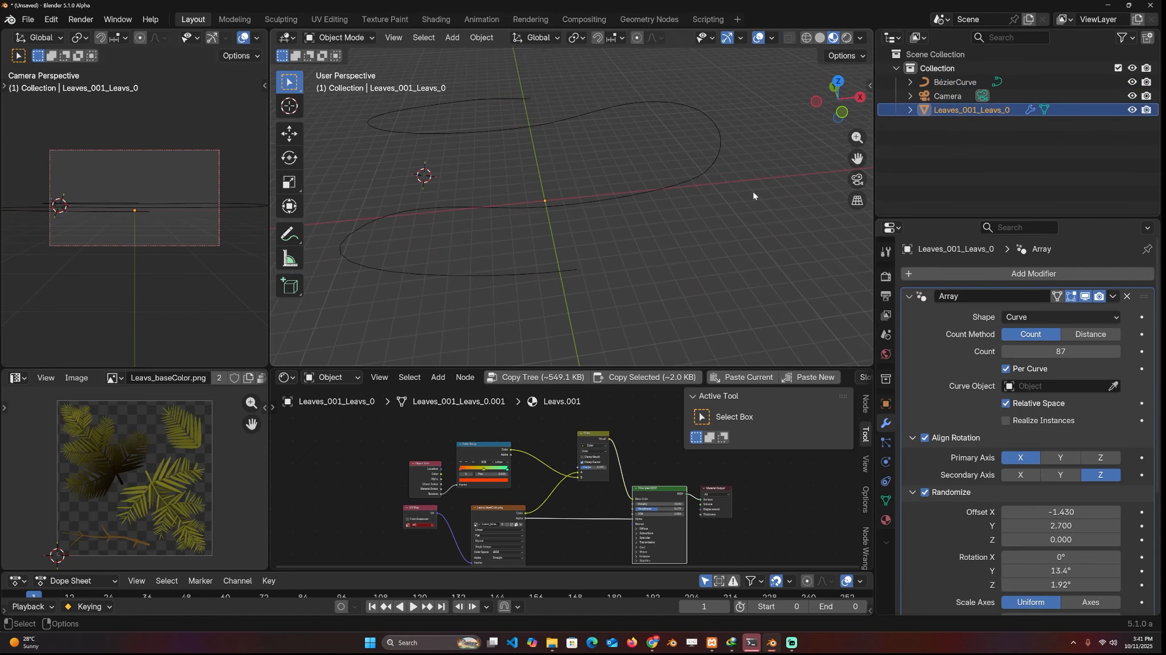
click(711, 171)
click(630, 227)
middle_drag(630, 225, 692, 179)
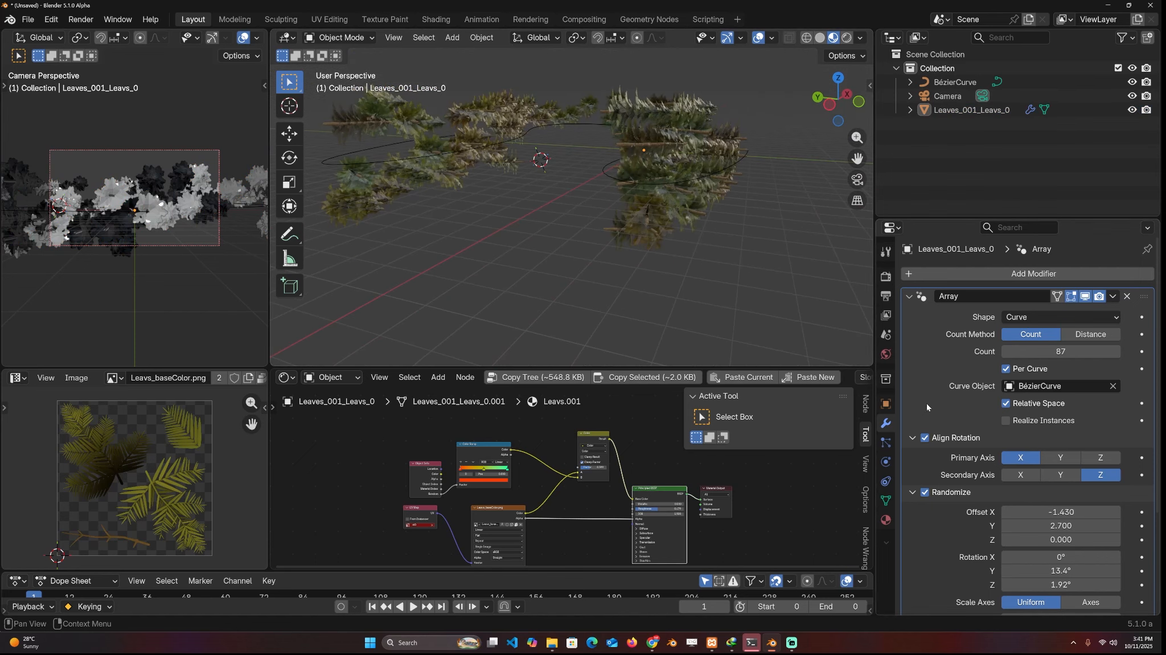
Try Y as the primary axis of the array's Align Rotation, and finally set it to Z
click(1061, 459)
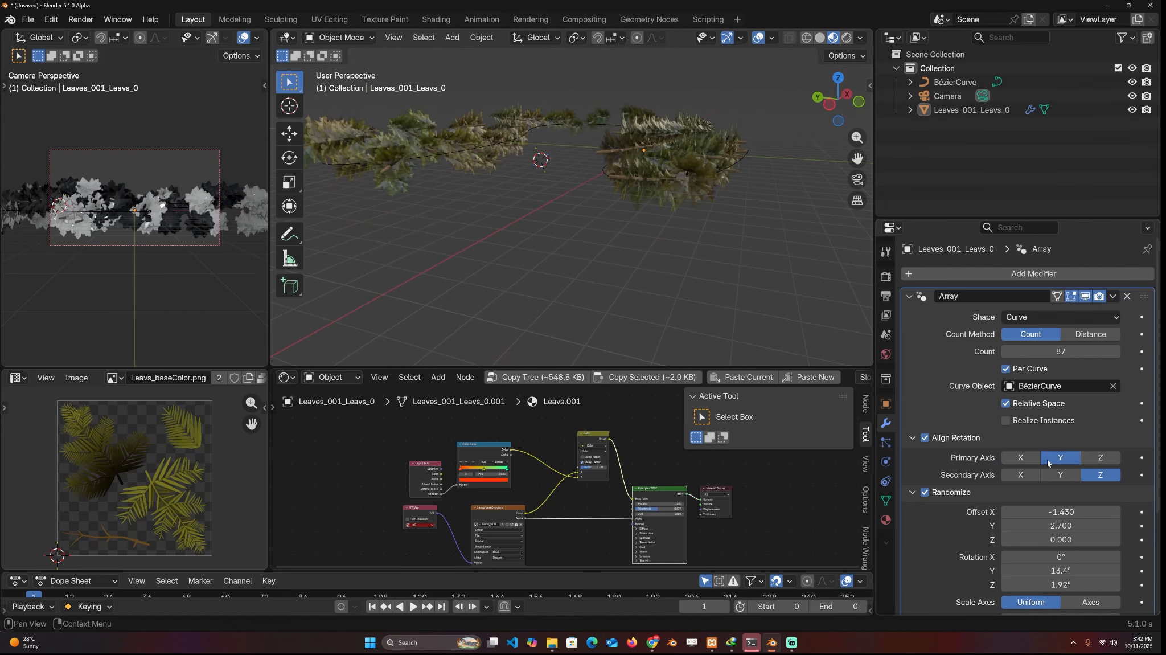
middle_drag(699, 322, 607, 208)
click(1100, 458)
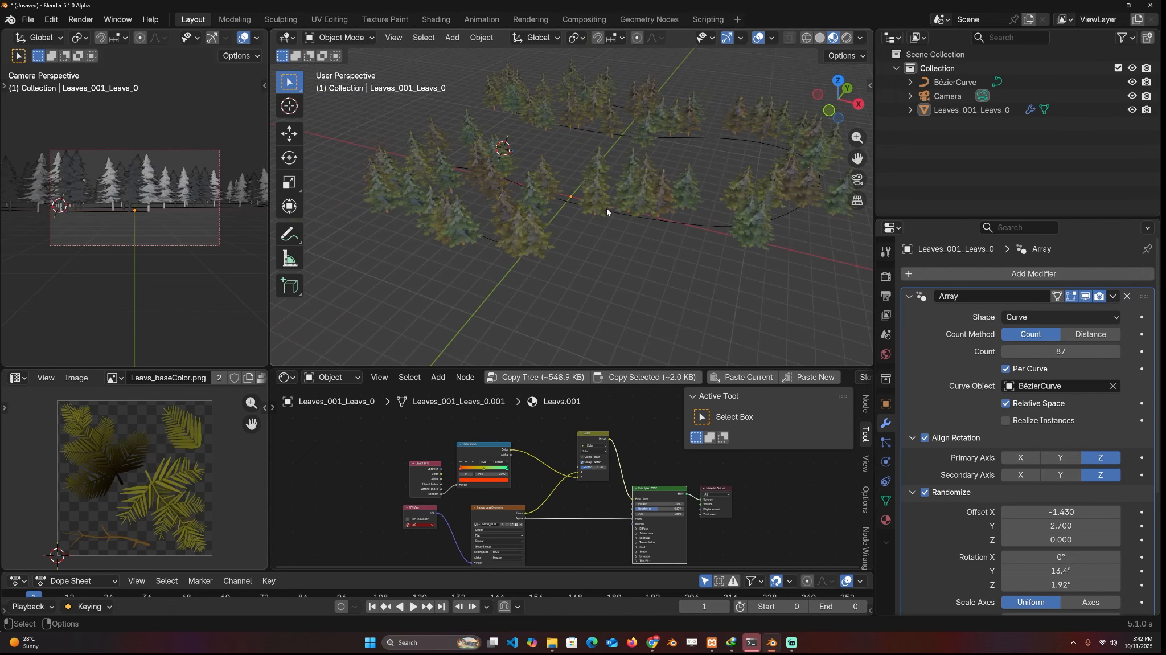
Edit the Bézier curve and move a control point in its middle section to reshape the trees' path
click(608, 209)
click(689, 225)
key(Tab)
click(292, 137)
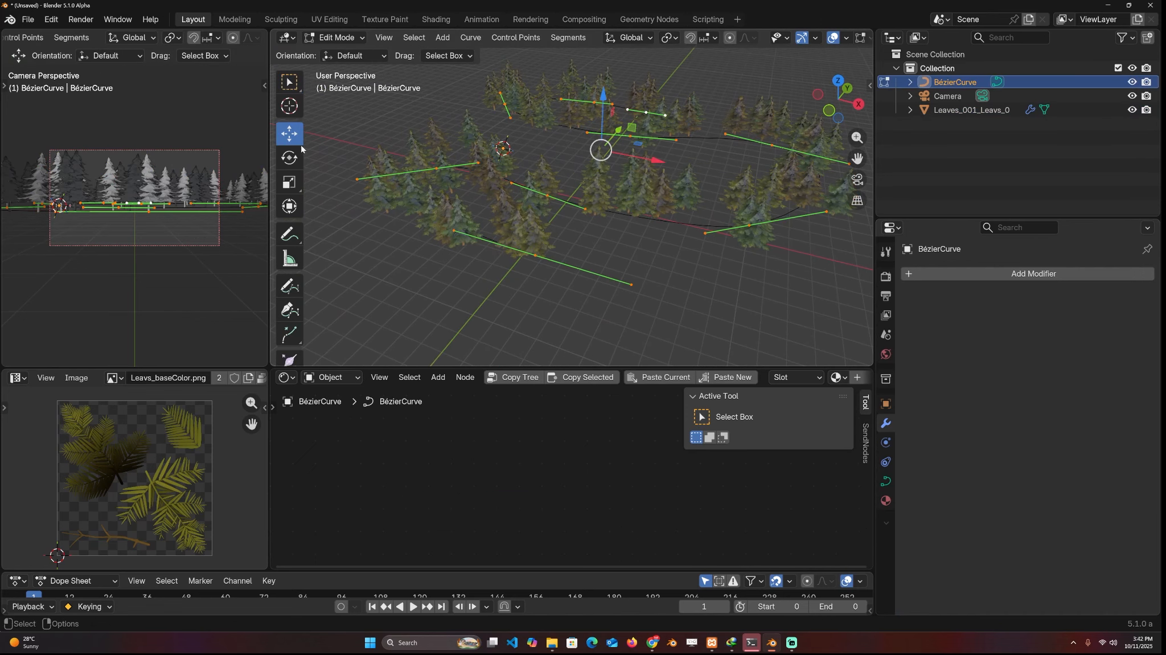
drag(675, 214, 782, 251)
shift+middle_drag(783, 249, 664, 233)
drag(669, 223, 728, 238)
key(Tab)
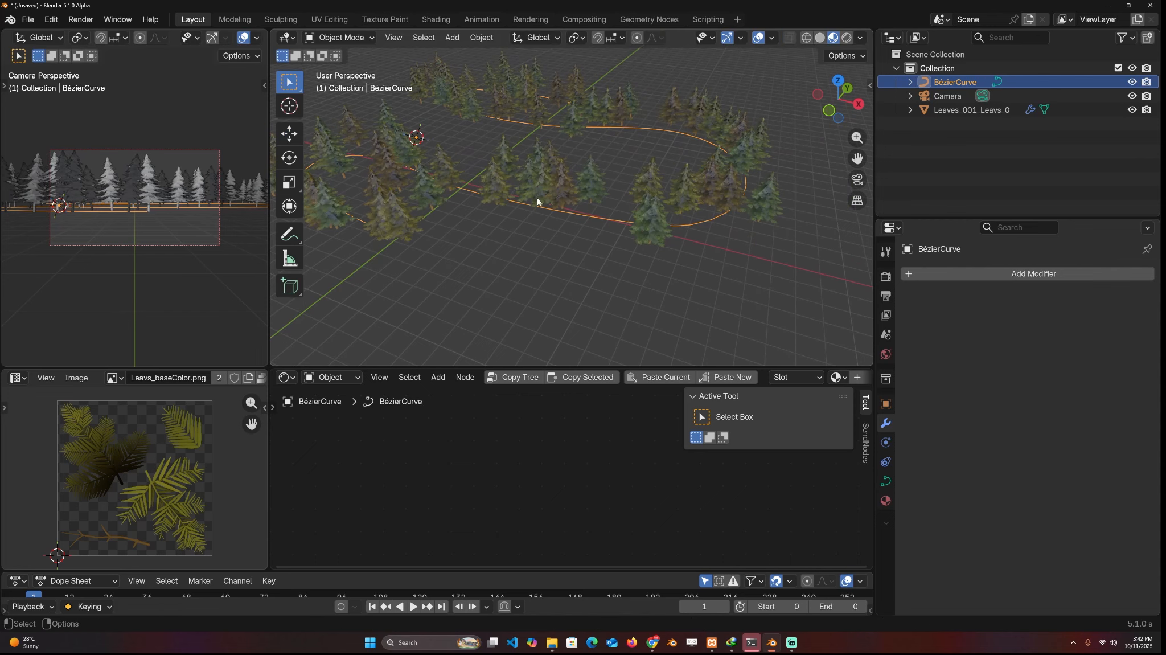
Select the arrayed trees and change their array shape from Curve to Transform
click(540, 201)
click(1061, 317)
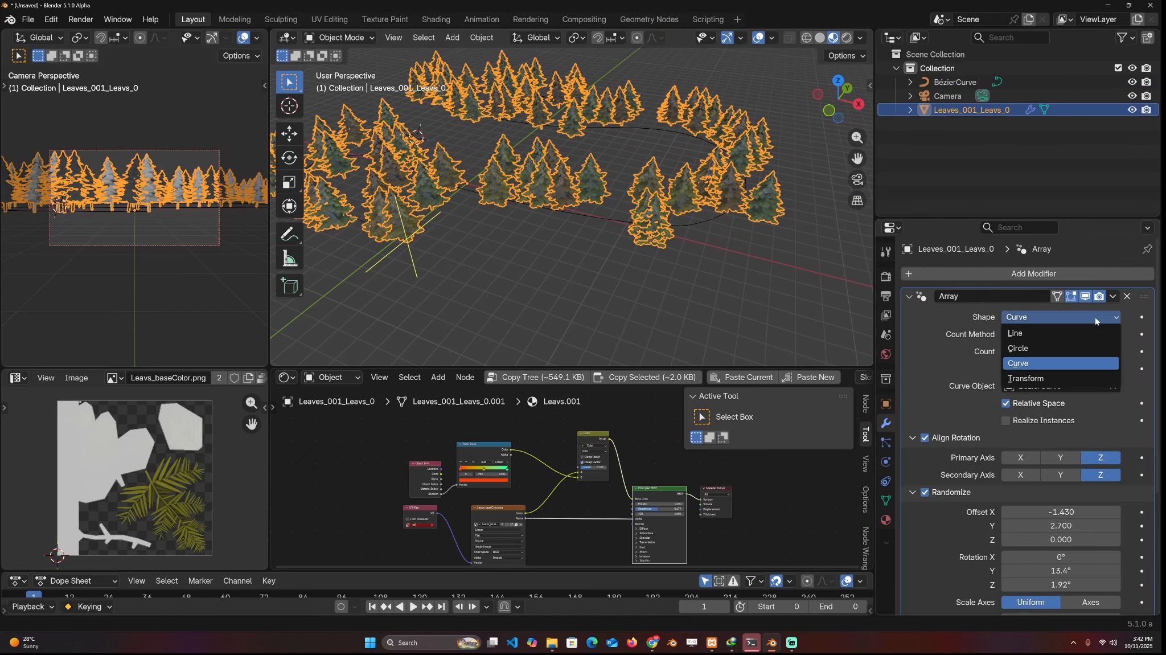
click(1062, 377)
middle_drag(814, 265, 754, 247)
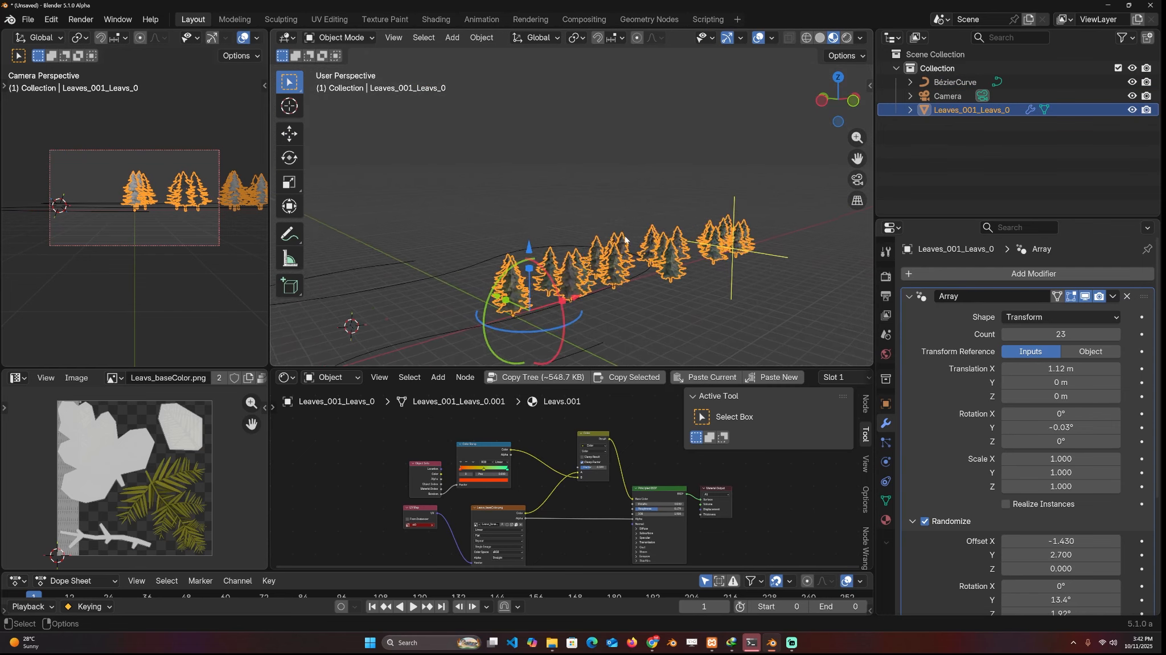
Delete the arrayed trees and the Bézier curve from the scene
shift+middle_drag(388, 224, 406, 214)
drag(416, 188, 763, 354)
key(Delete)
Add a cube, flatten it along Z into a thin slab, and reset its location to the world origin
key(shift+a)
mouse_move(442, 295)
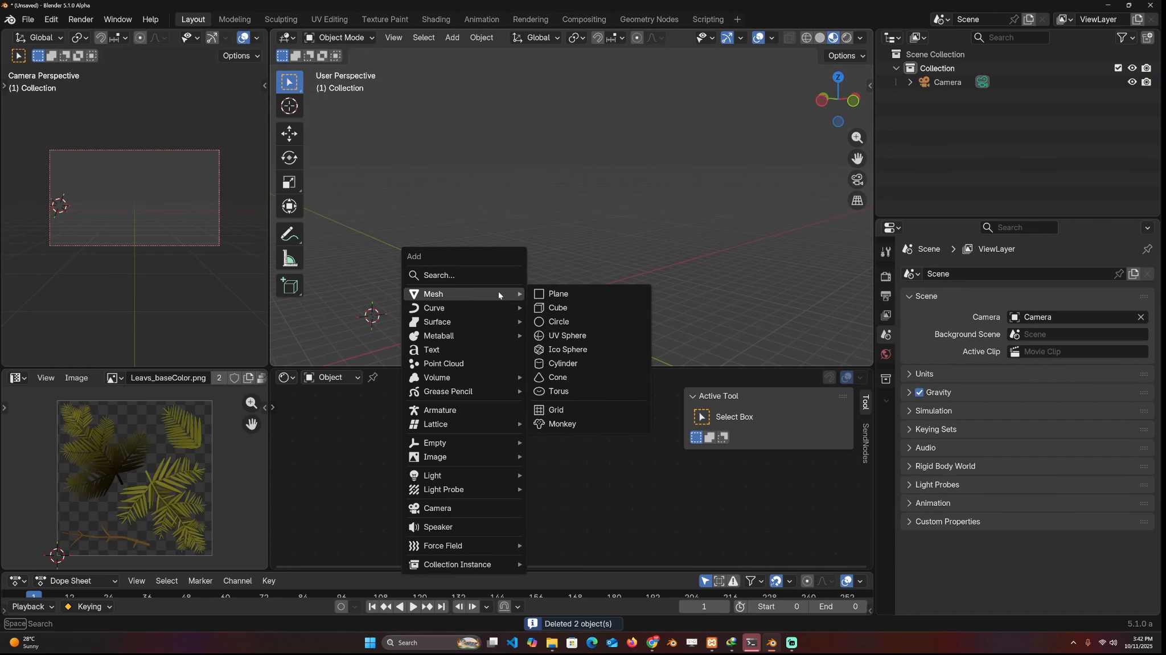
click(560, 310)
key(s)
key(z)
click(405, 300)
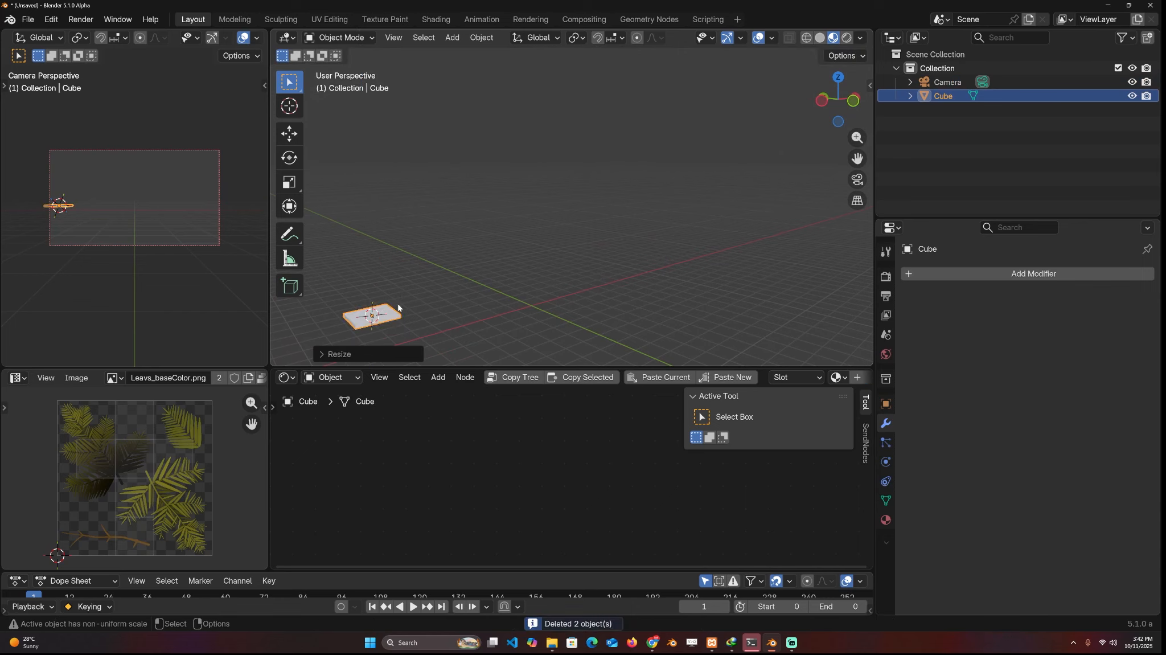
key(alt+g)
Give the slab a new material with a light pink base color
scroll(835, 382, down, 5)
click(789, 380)
scroll(572, 479, up, 5)
click(560, 462)
click(571, 378)
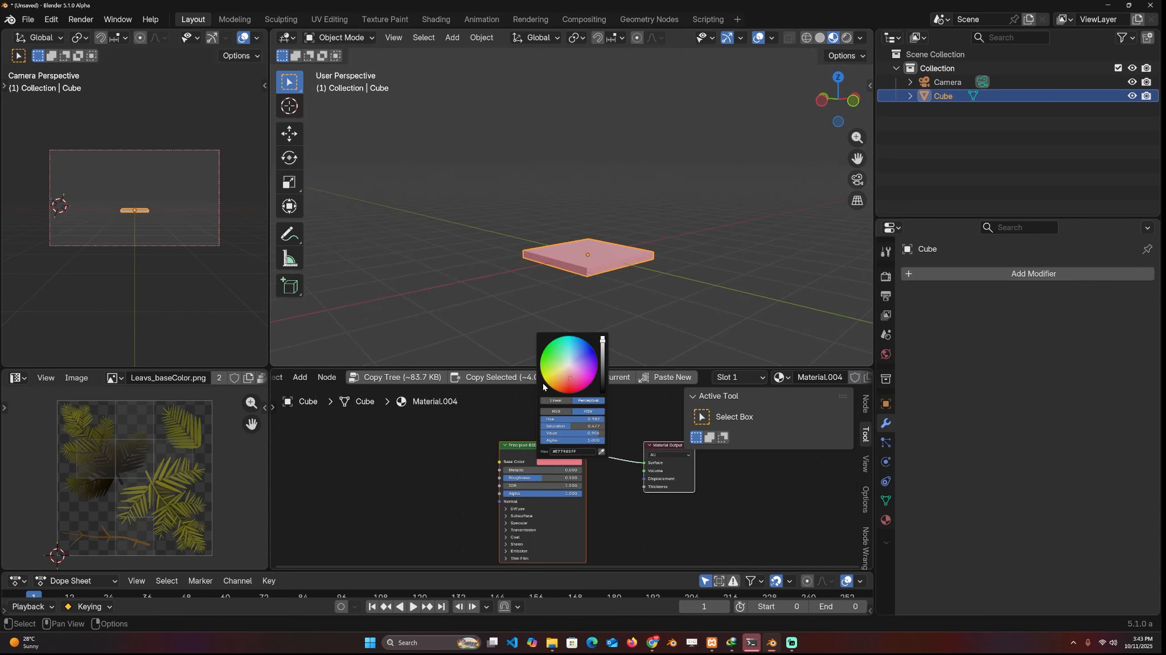
Add the new Array modifier to the slab and set its shape to Transform
shift+middle_drag(748, 291, 718, 311)
click(1054, 274)
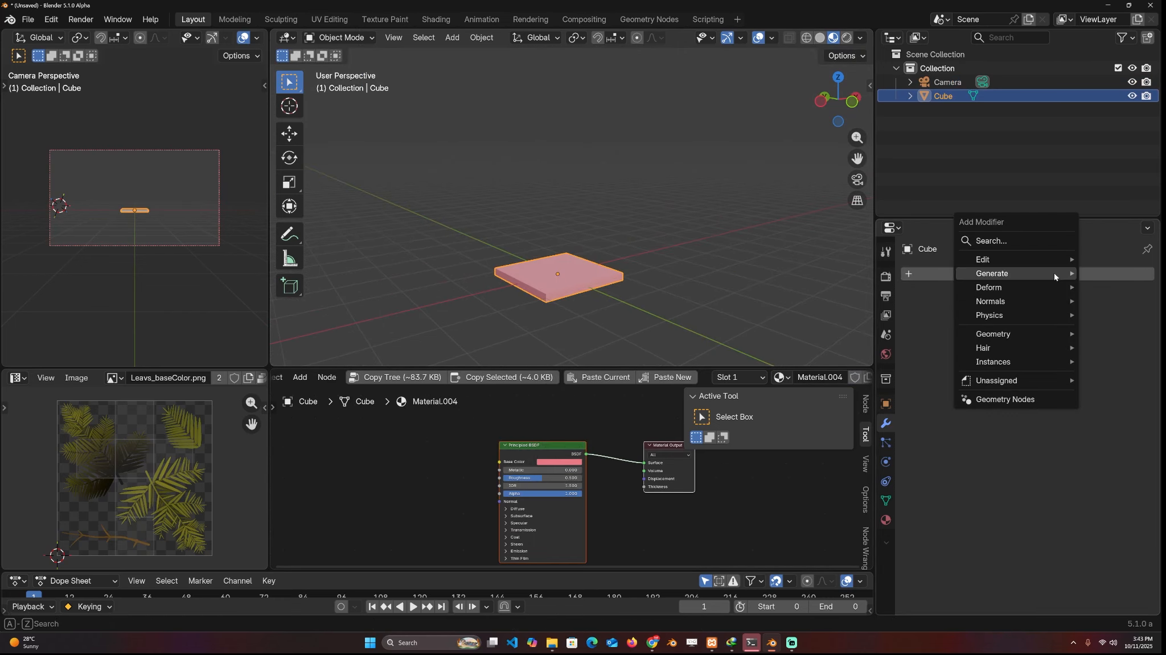
mouse_move(1055, 277)
click(861, 274)
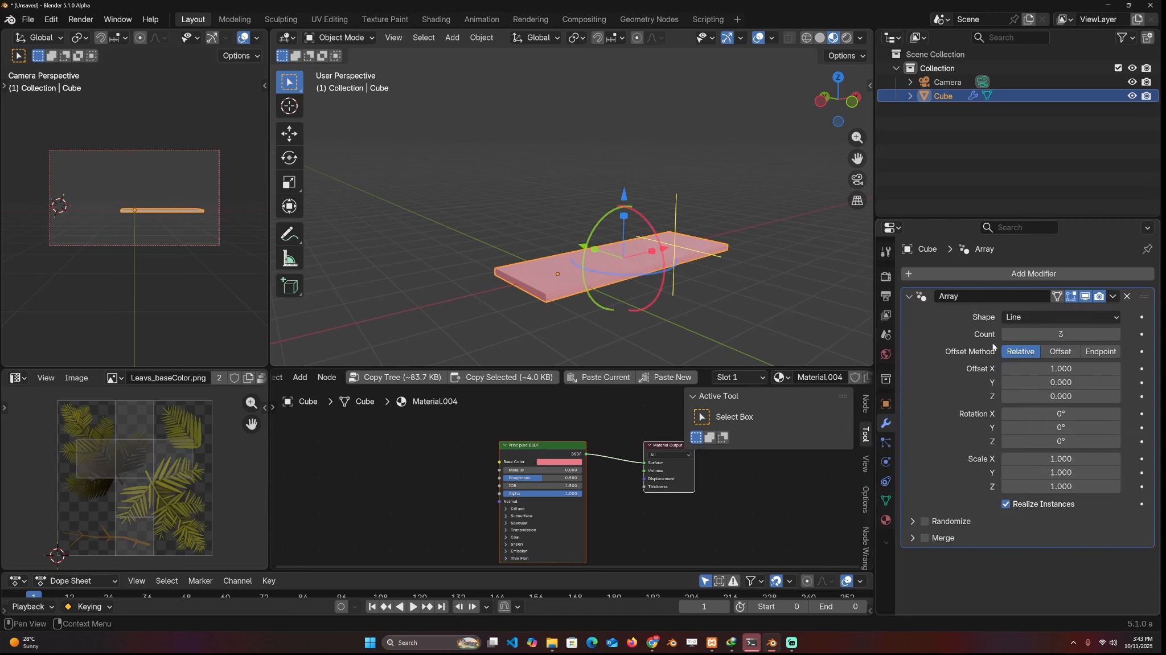
click(1067, 317)
click(1047, 376)
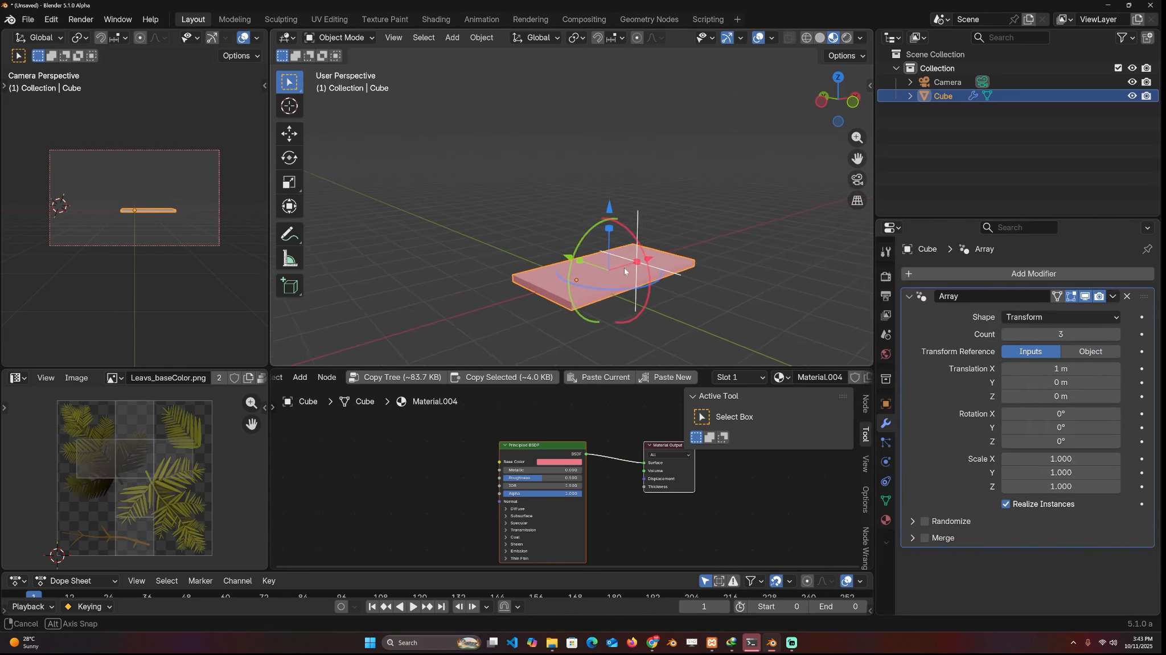
Set the slab array's translation to 0 m in X and 2.27 m in Z, and its Z rotation to 13.6°
mouse_move(1062, 397)
mouse_down()
mouse_move(1076, 371)
mouse_move(1085, 397)
mouse_up()
key(Return)
drag(1062, 442, 1082, 441)
middle_drag(516, 291, 572, 238)
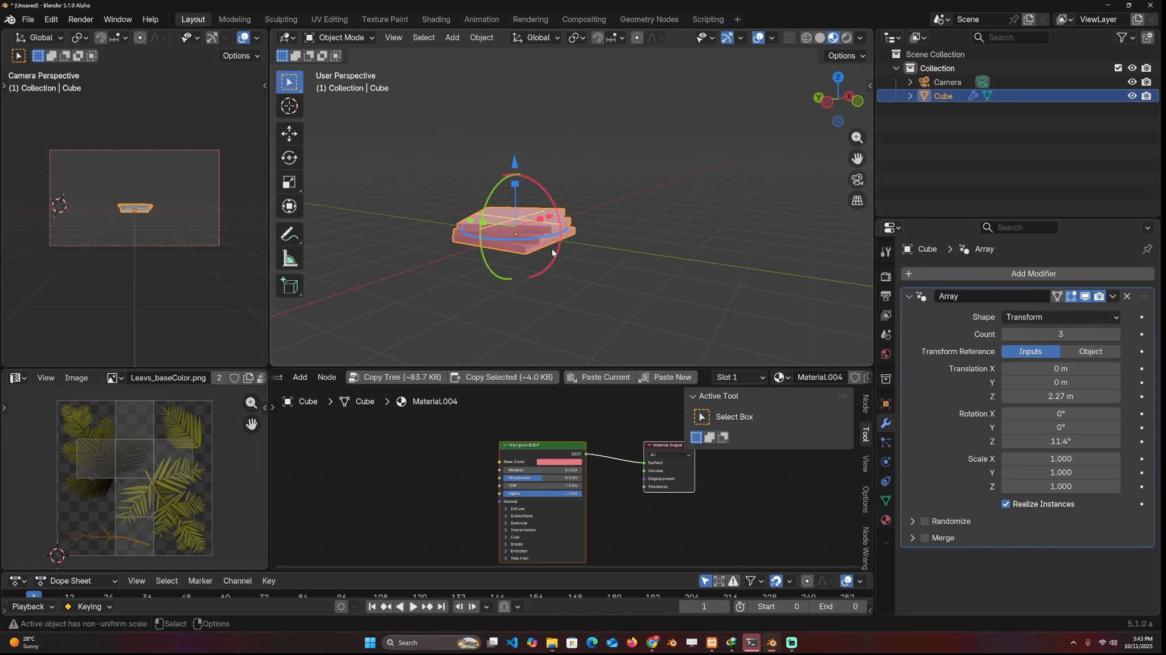
drag(1070, 442, 1073, 443)
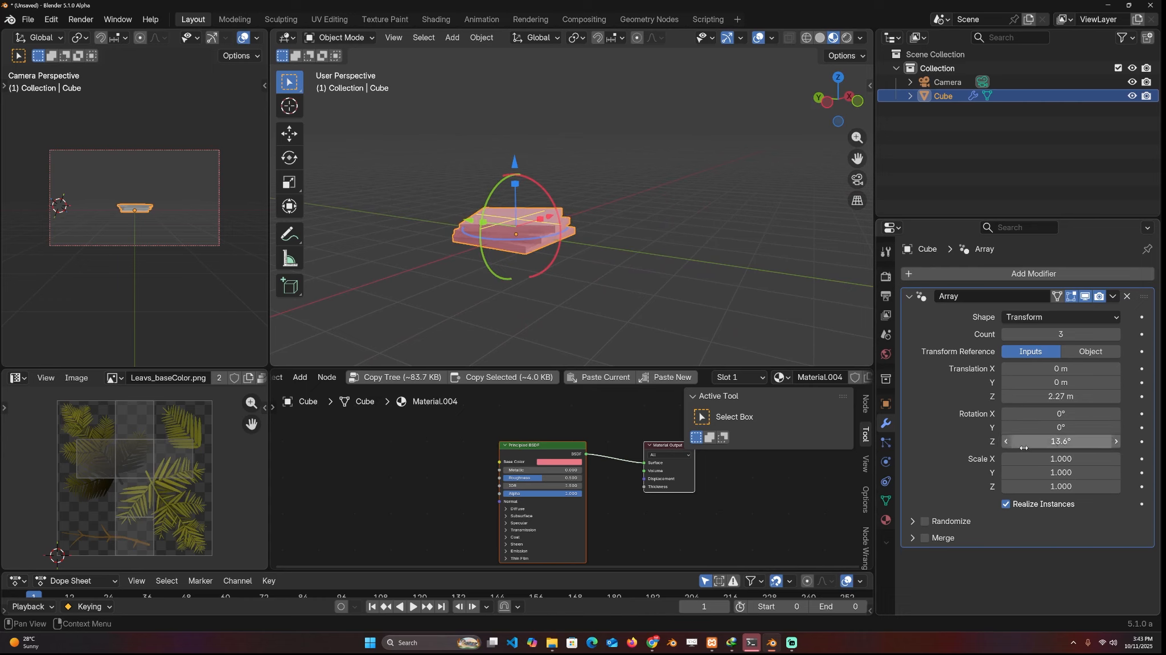
Set the slab array's Z scale to 0.890 and turn off Realize Instances
drag(1063, 486, 1045, 486)
click(1036, 505)
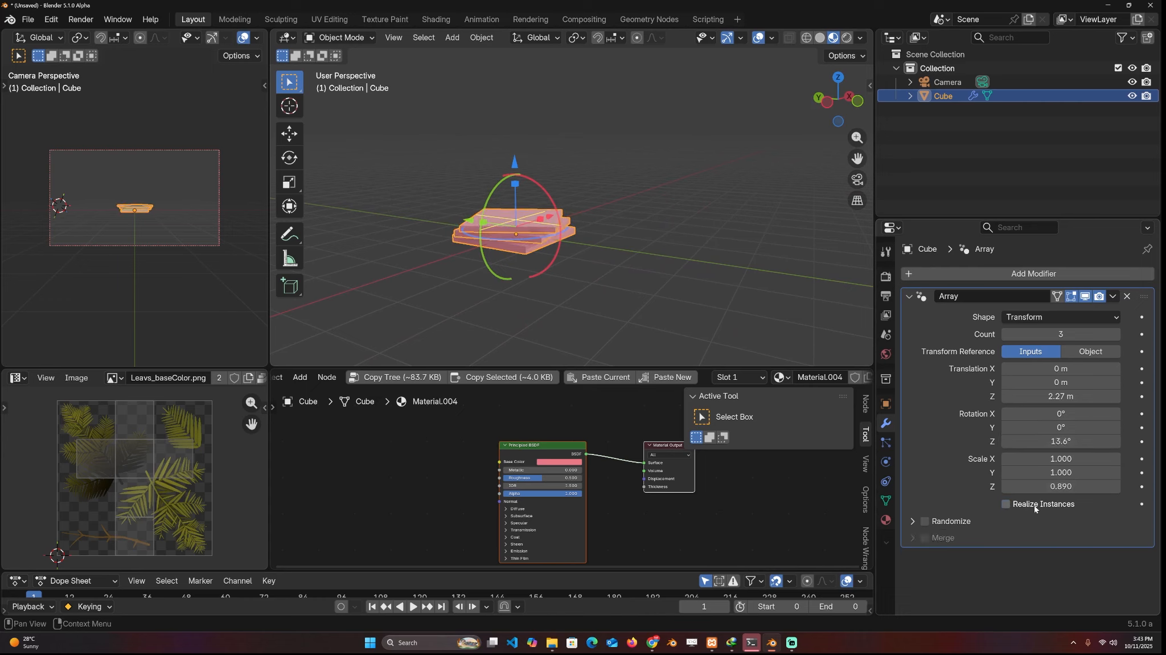